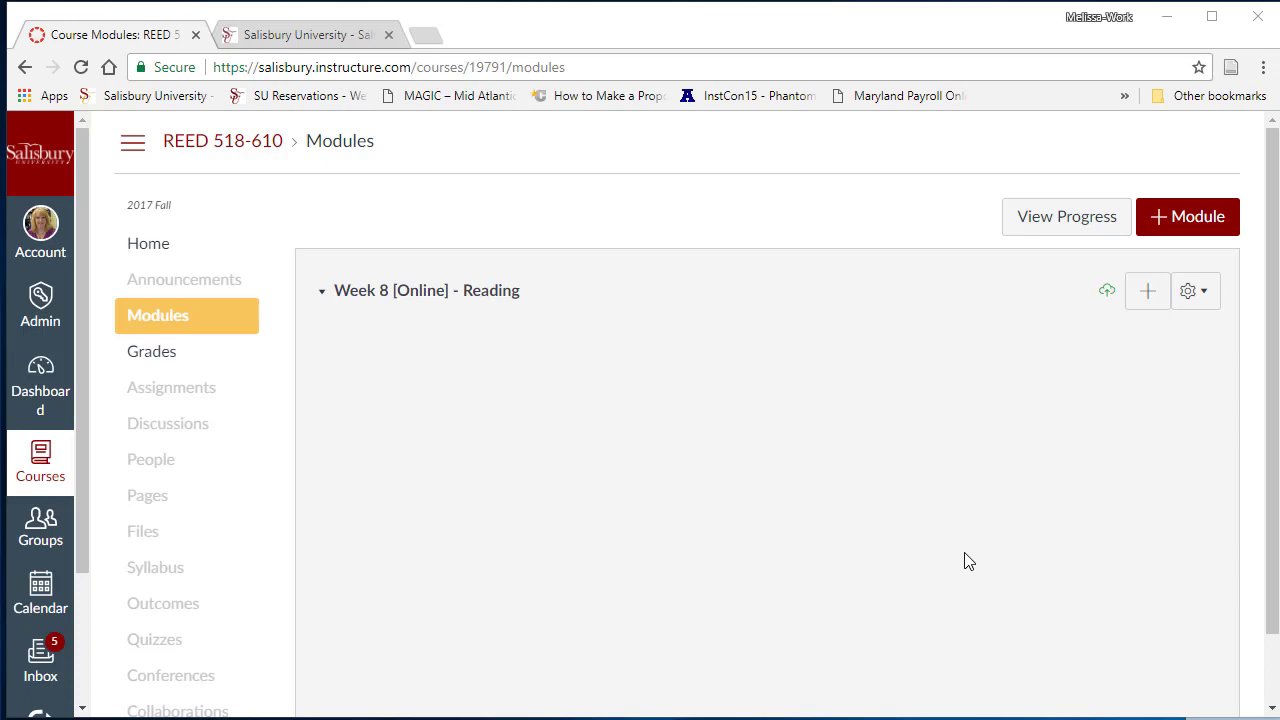
- Add a new content page named "Week 8 Overview" to the Week 8 [Online] - Reading module and open it for editing
{"action": "left_click", "coordinate": [1148, 298]}
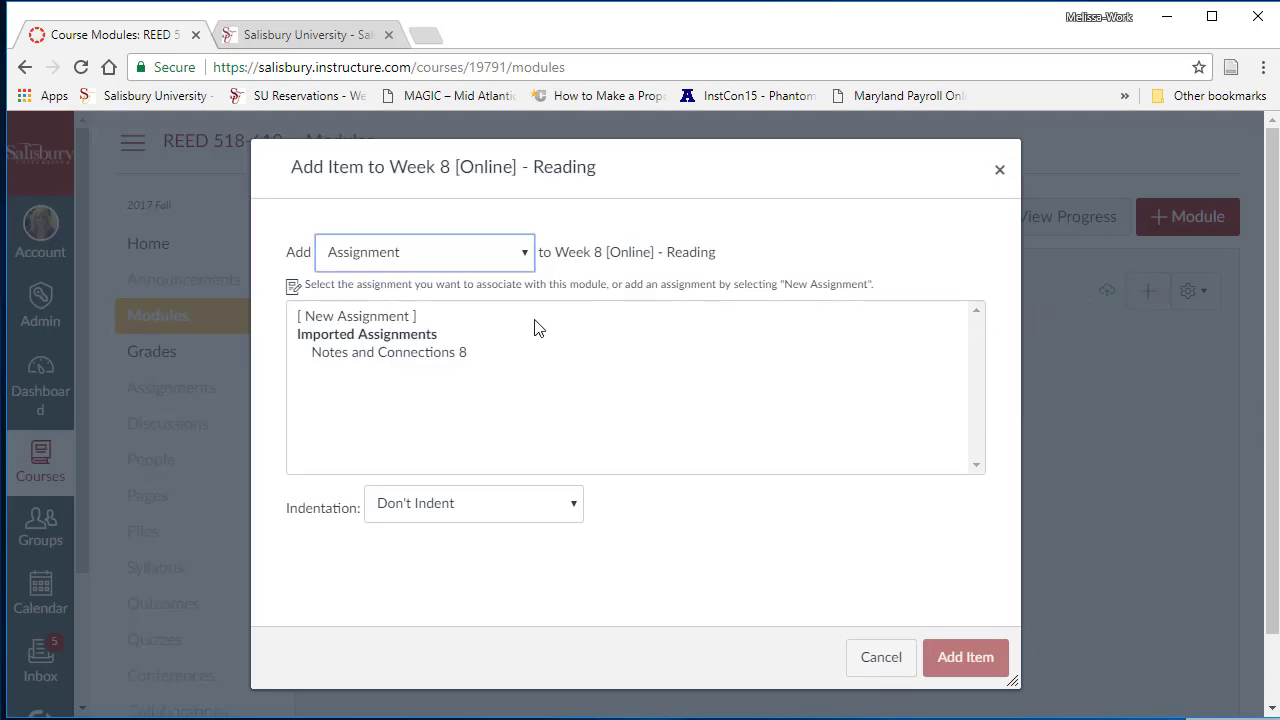
{"action": "left_click", "coordinate": [527, 256]}
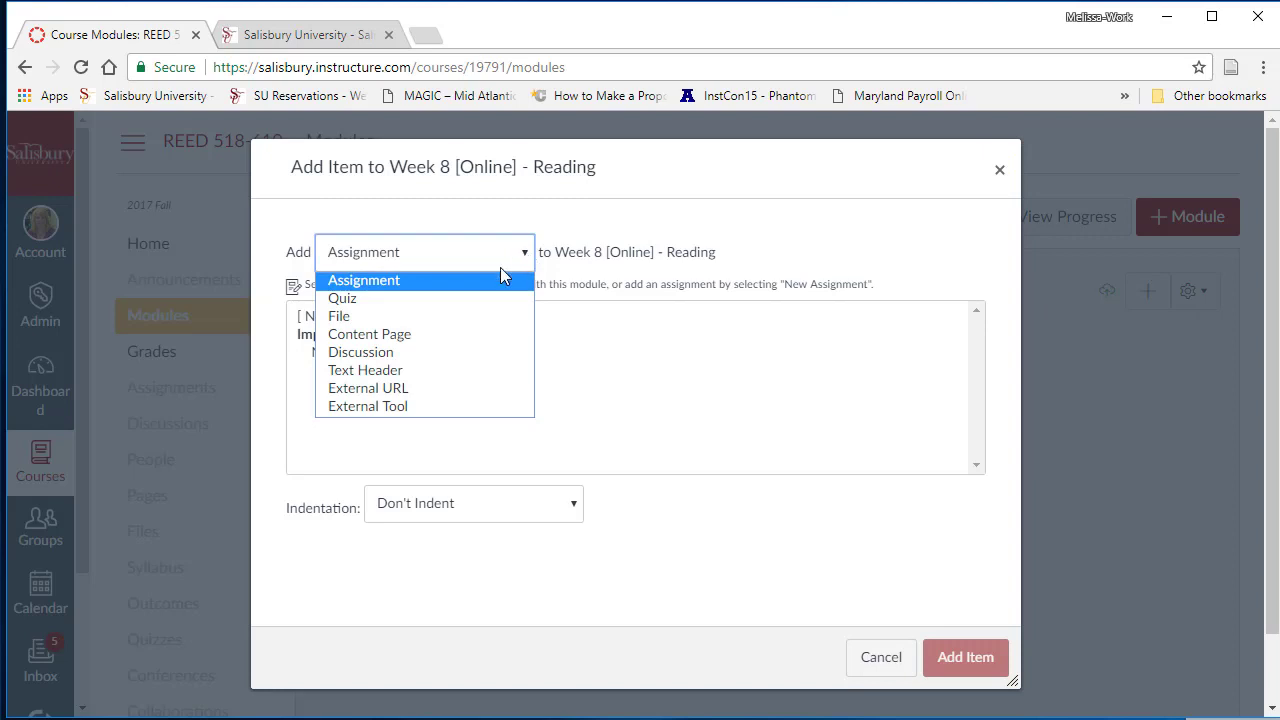
{"action": "left_click", "coordinate": [449, 336]}
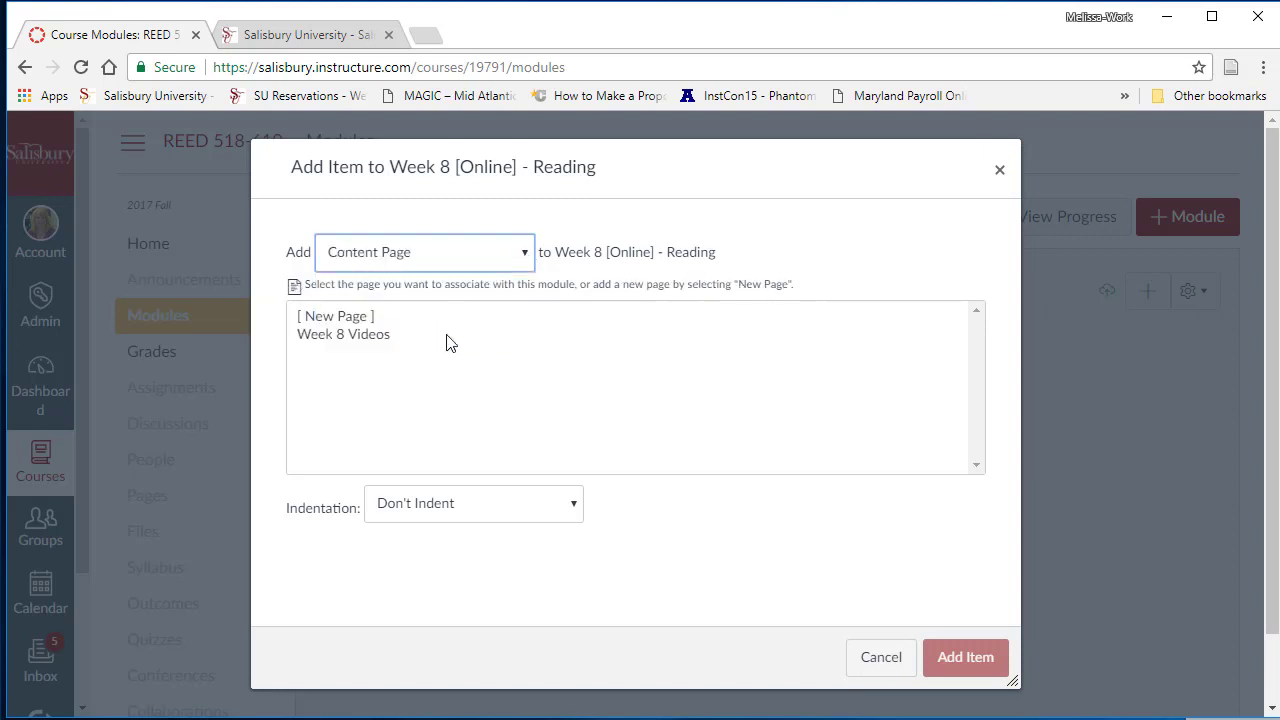
{"action": "left_click", "coordinate": [358, 318]}
{"action": "left_click", "coordinate": [427, 511]}
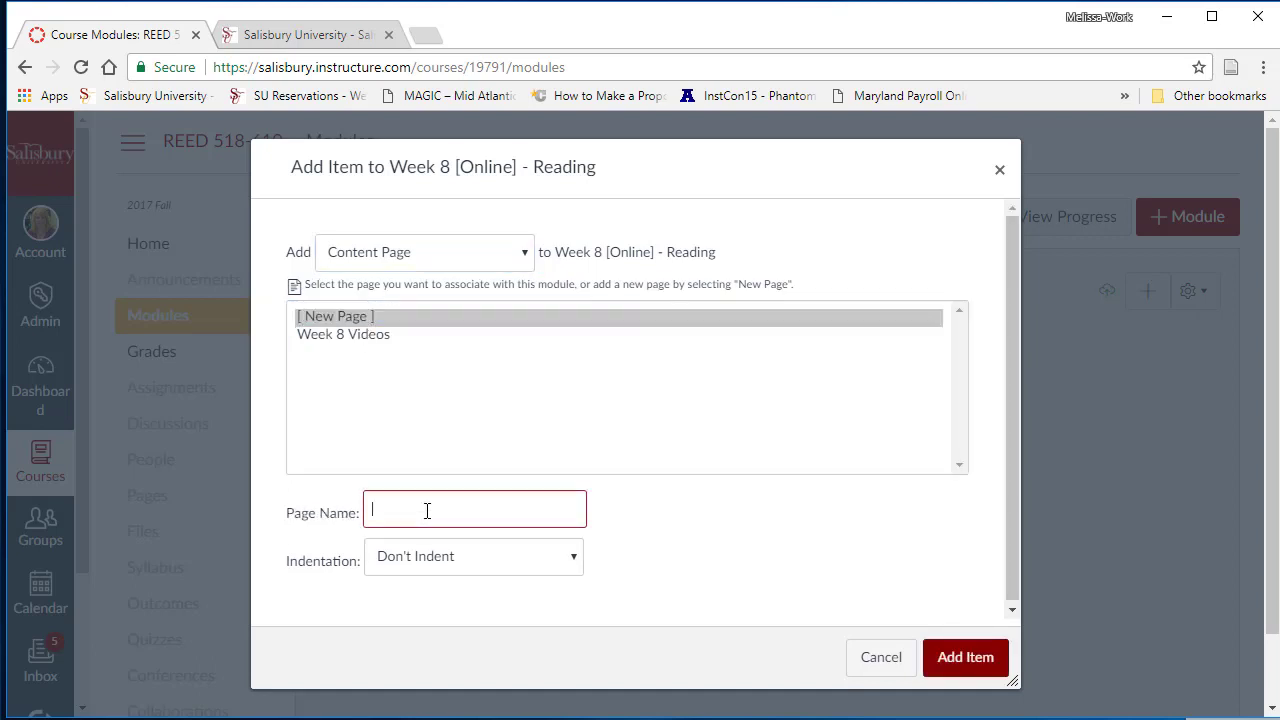
{"action": "type", "text": "Week 8 Overview"}
{"action": "left_click", "coordinate": [985, 663]}
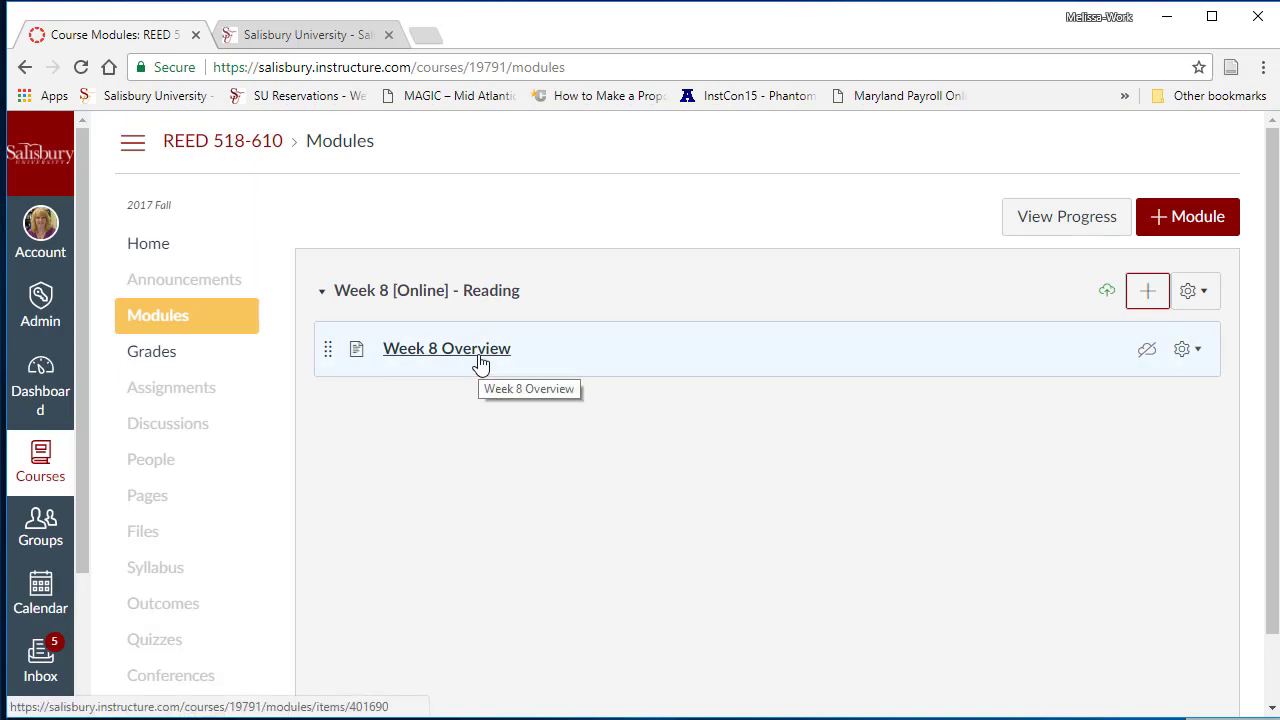
{"action": "left_click", "coordinate": [480, 362]}
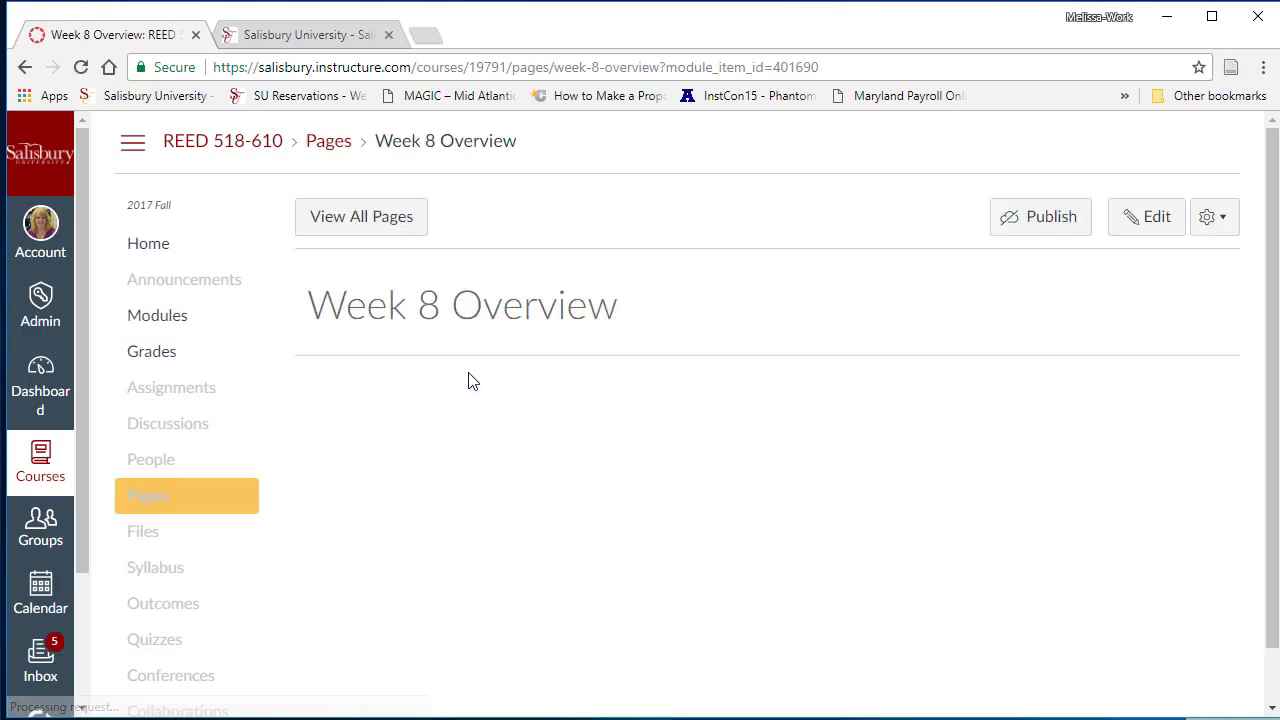
{"action": "left_click", "coordinate": [1158, 229]}
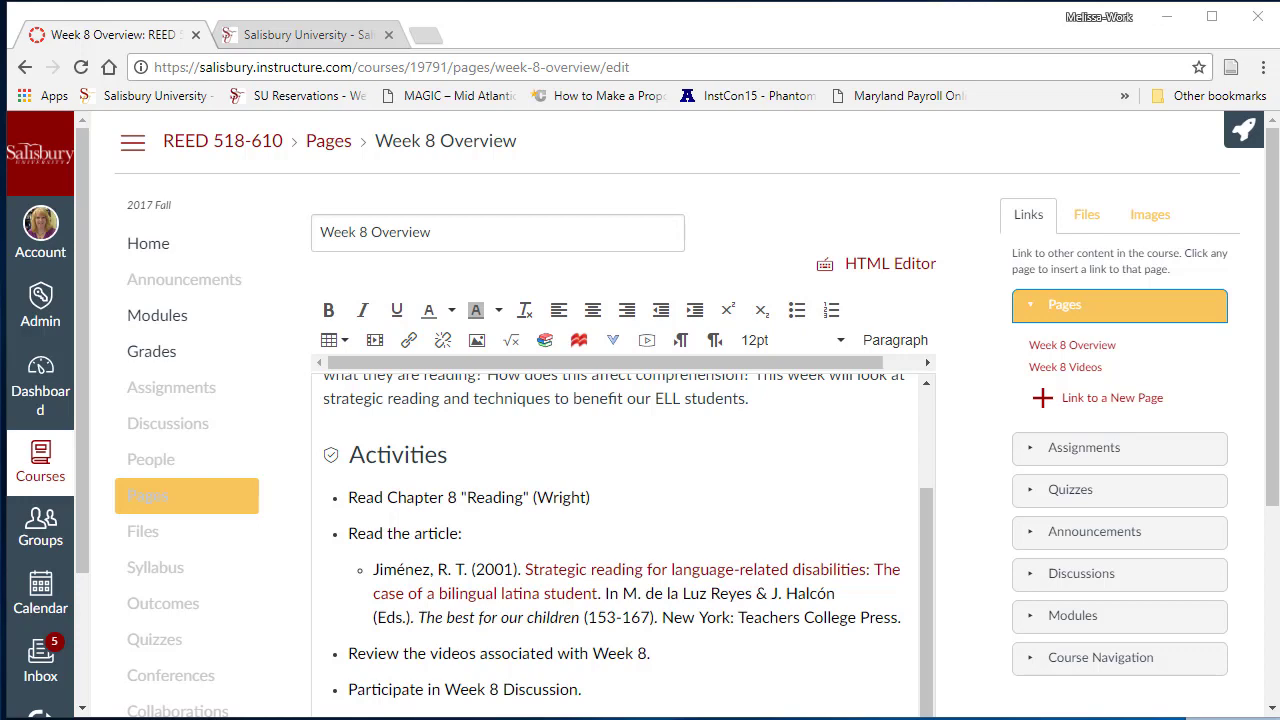
- Link the text "videos associated with Week 8" in the Activities list to the Week 8 Videos page
{"action": "scroll", "coordinate": [640, 420], "scroll_direction": "down", "scroll_amount": 1}
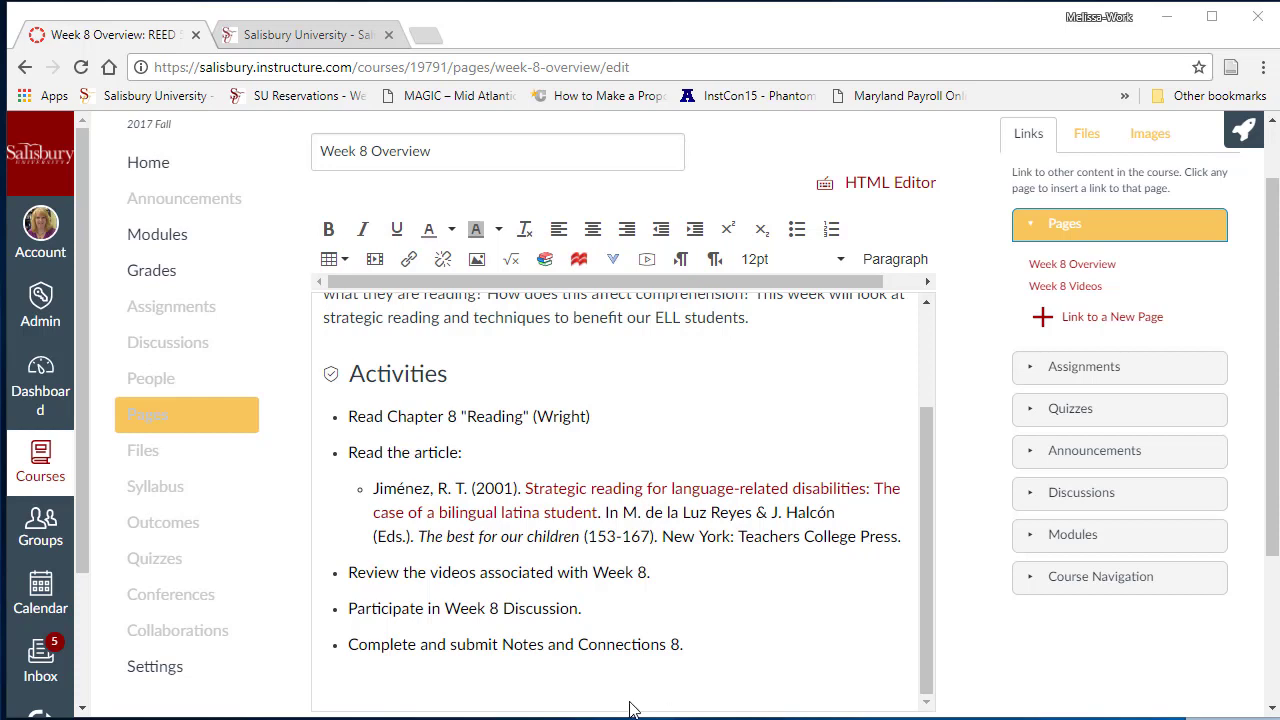
{"action": "left_click_drag", "start_coordinate": [430, 572], "coordinate": [647, 573]}
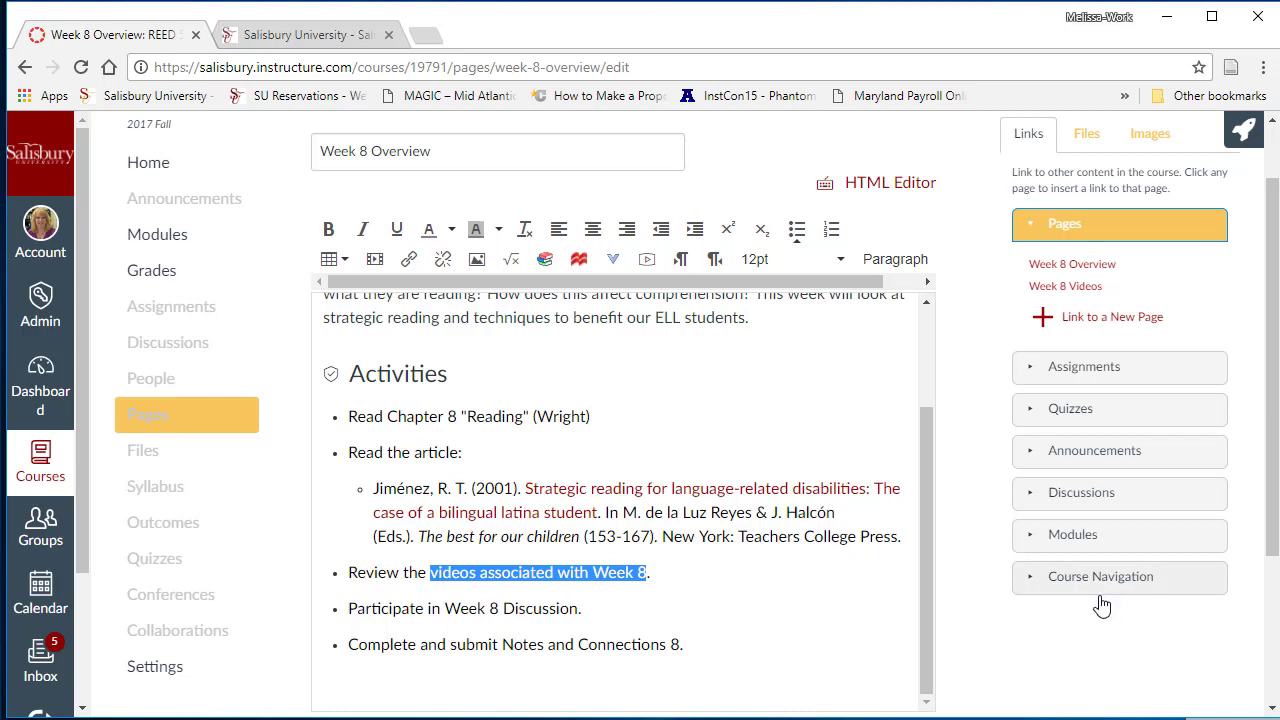
{"action": "left_click", "coordinate": [1087, 287]}
- Link the text "Week 8 Discussion" in the Activities list to the Week 8 Discussion topic
{"action": "left_click_drag", "start_coordinate": [446, 609], "coordinate": [577, 613]}
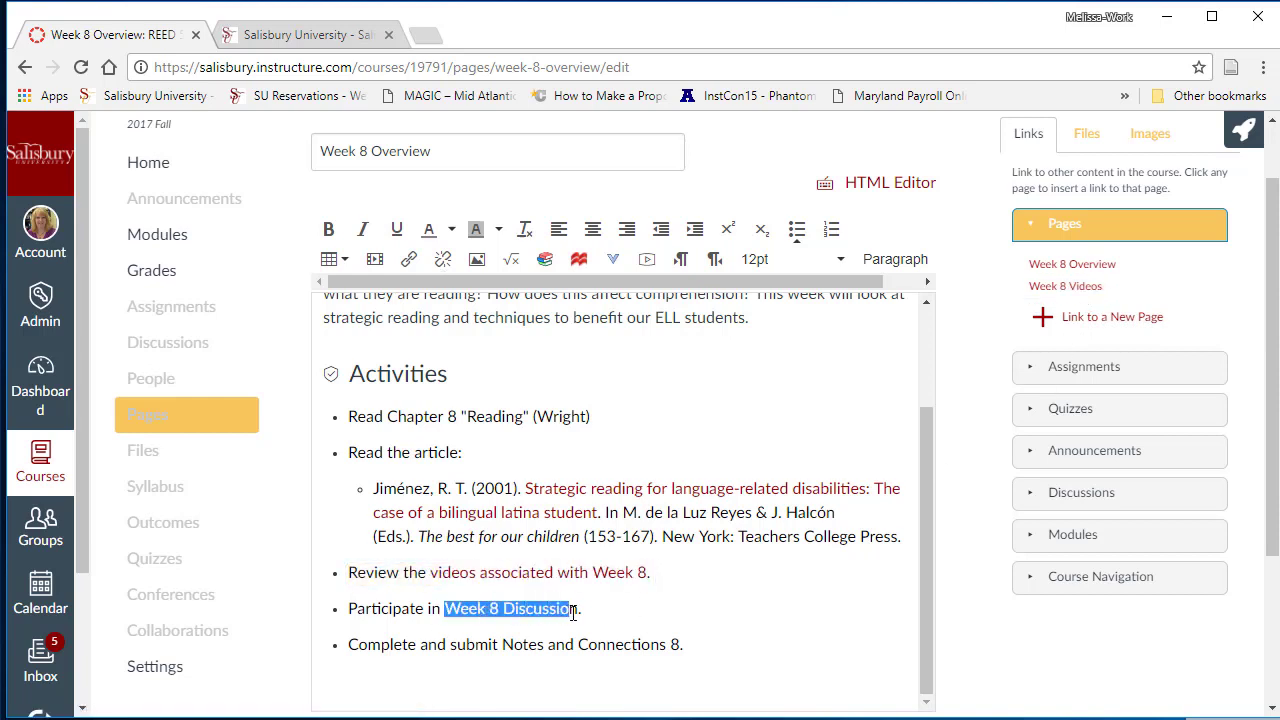
{"action": "left_click", "coordinate": [1111, 493]}
{"action": "left_click", "coordinate": [1092, 434]}
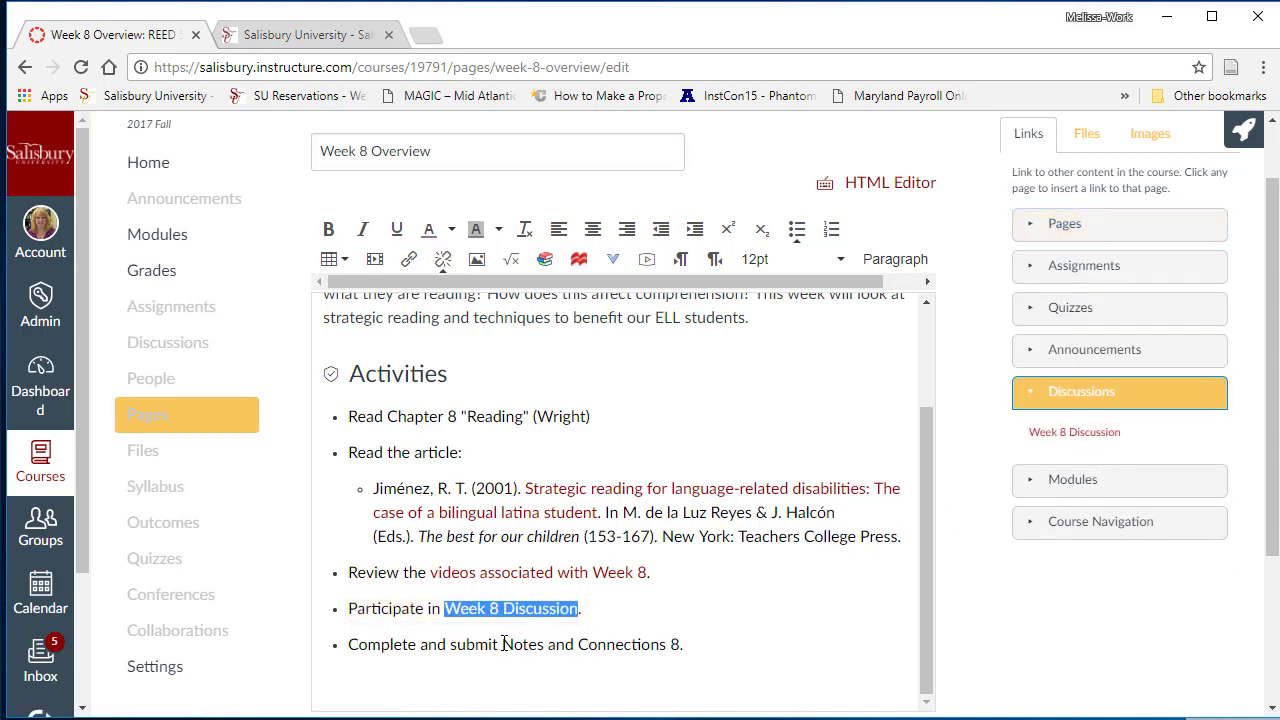
- Link the text "Notes and Connections 8" in the Activities list to the Notes and Connections 8 assignment
{"action": "left_click_drag", "start_coordinate": [502, 645], "coordinate": [681, 648]}
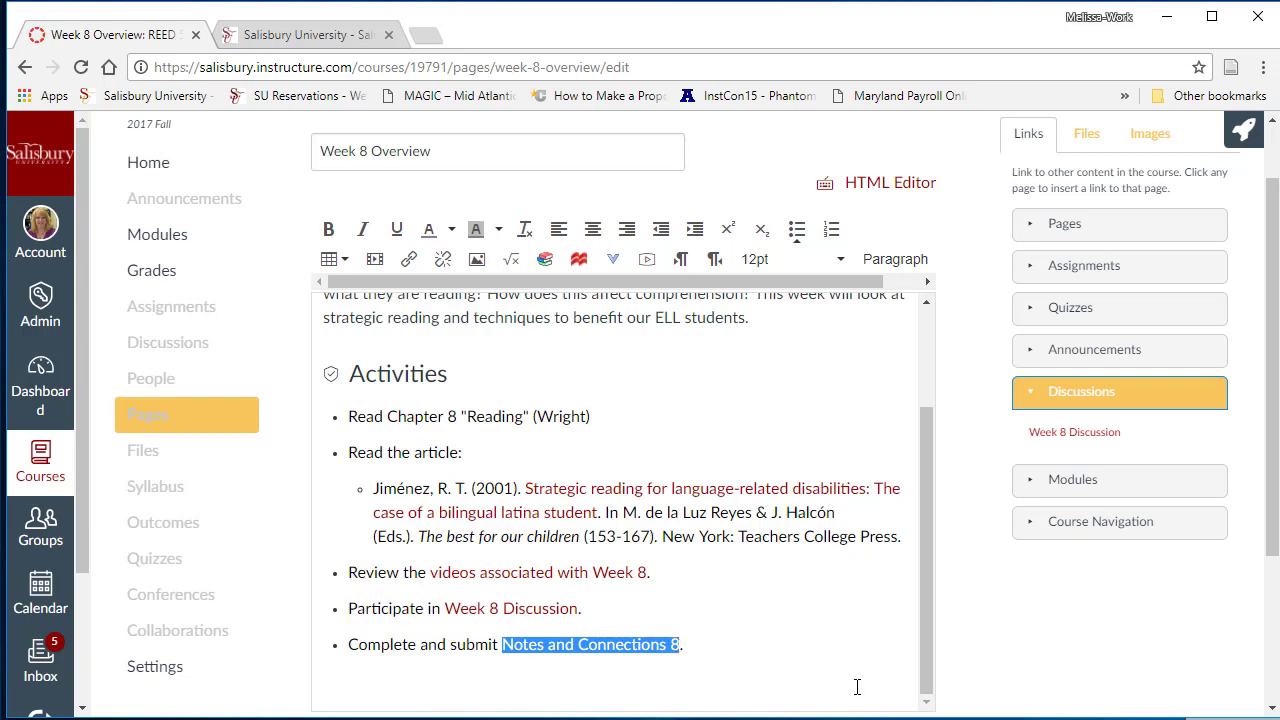
{"action": "left_click", "coordinate": [1097, 266]}
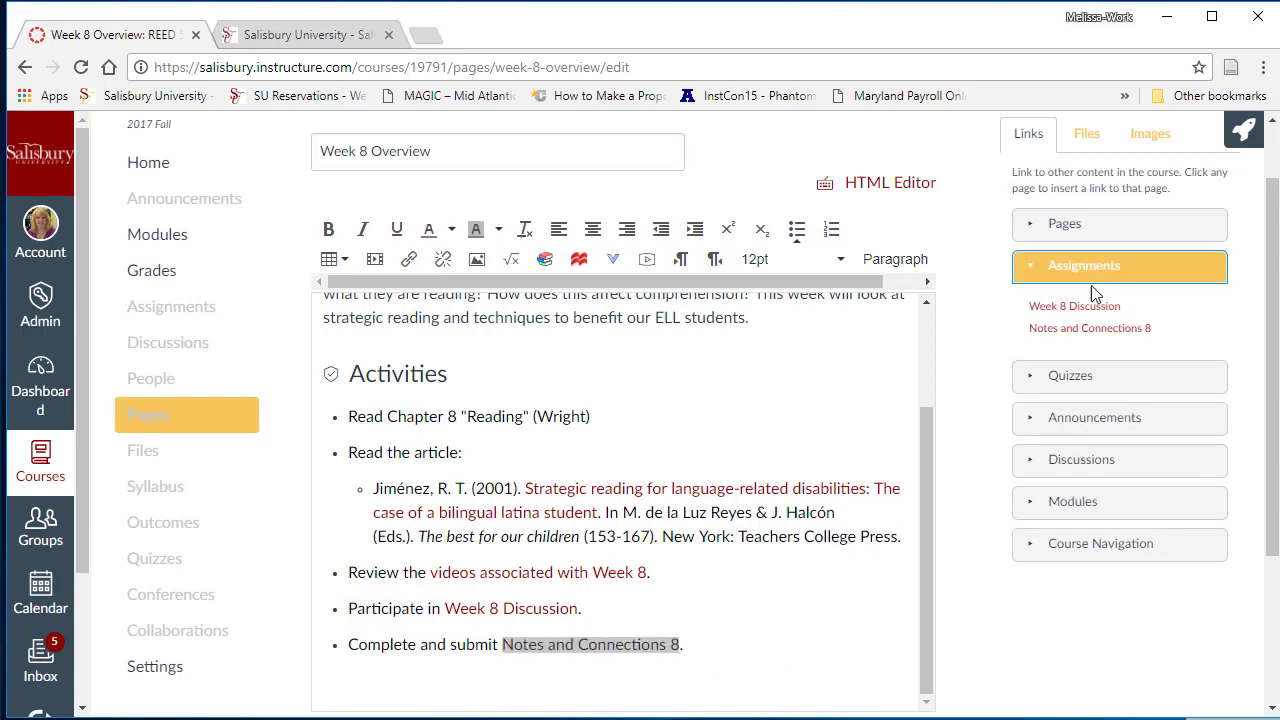
{"action": "left_click", "coordinate": [1094, 330]}
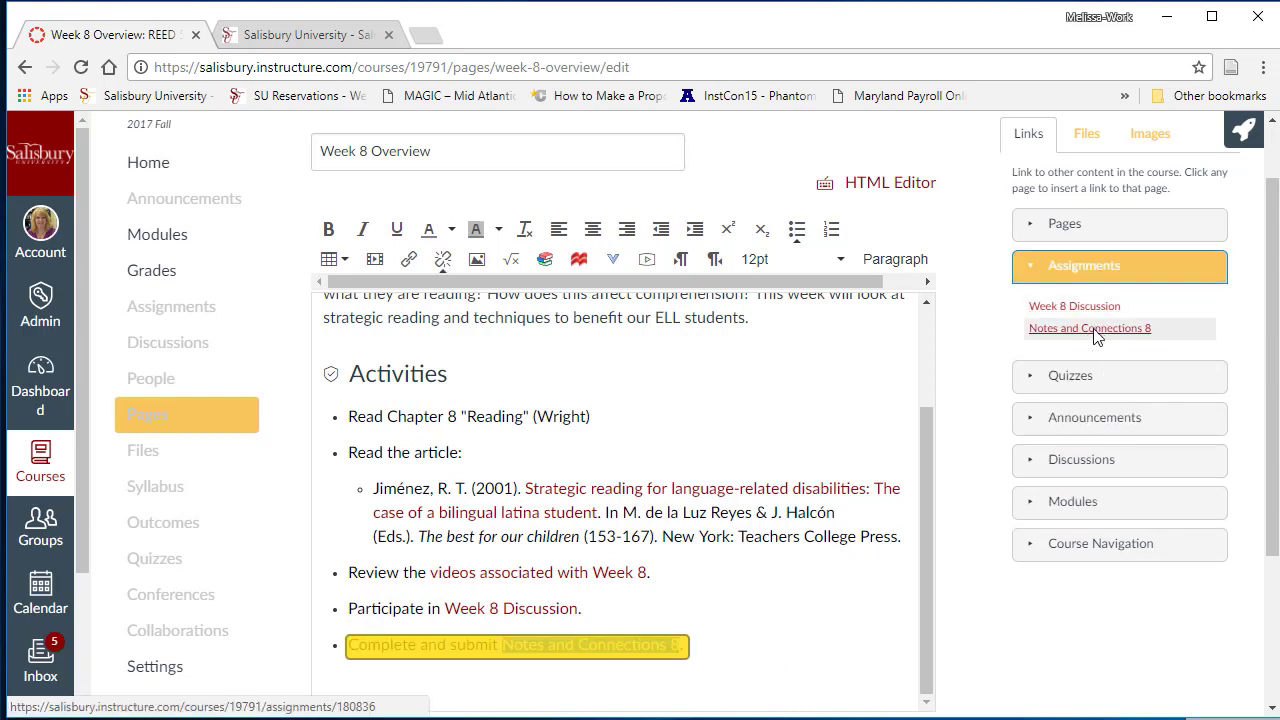
{"action": "left_click", "coordinate": [780, 675]}
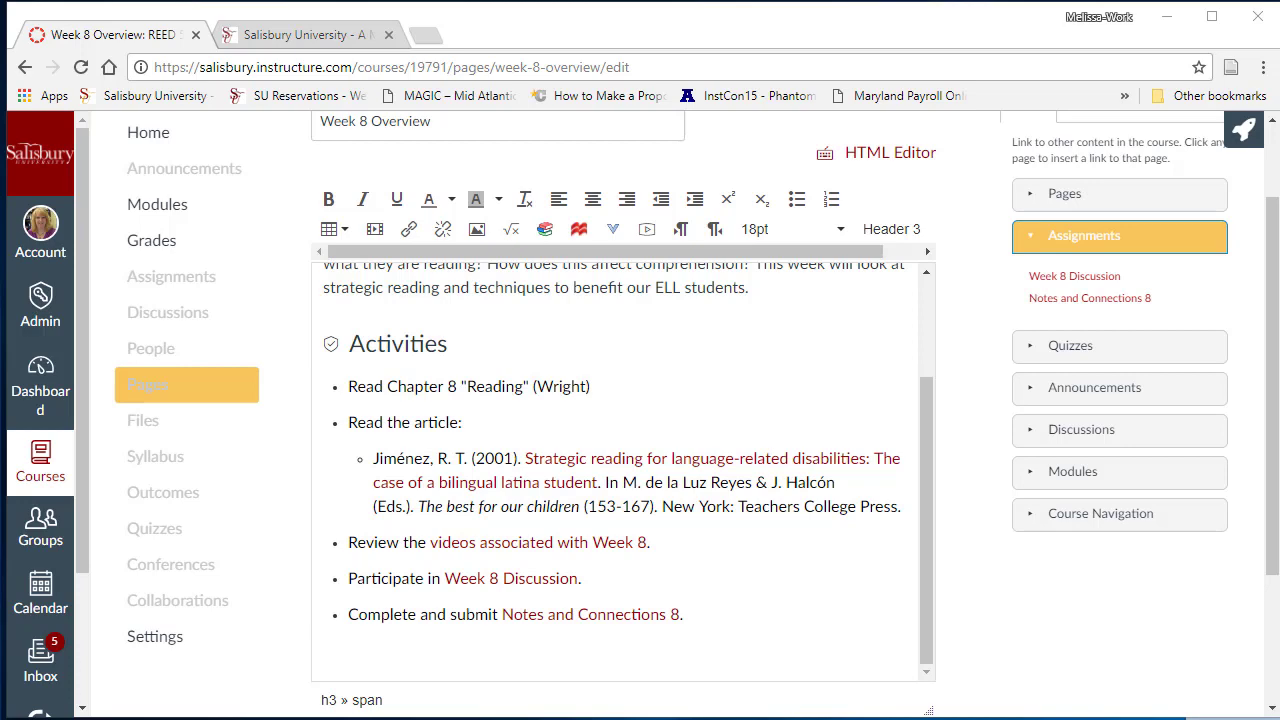
- Search the university library for "Develop Latino English Learners' Linguistic Knowledge" and open the first result's full-text record in Academic Search Premier
{"action": "key", "text": "ctrl+Tab"}
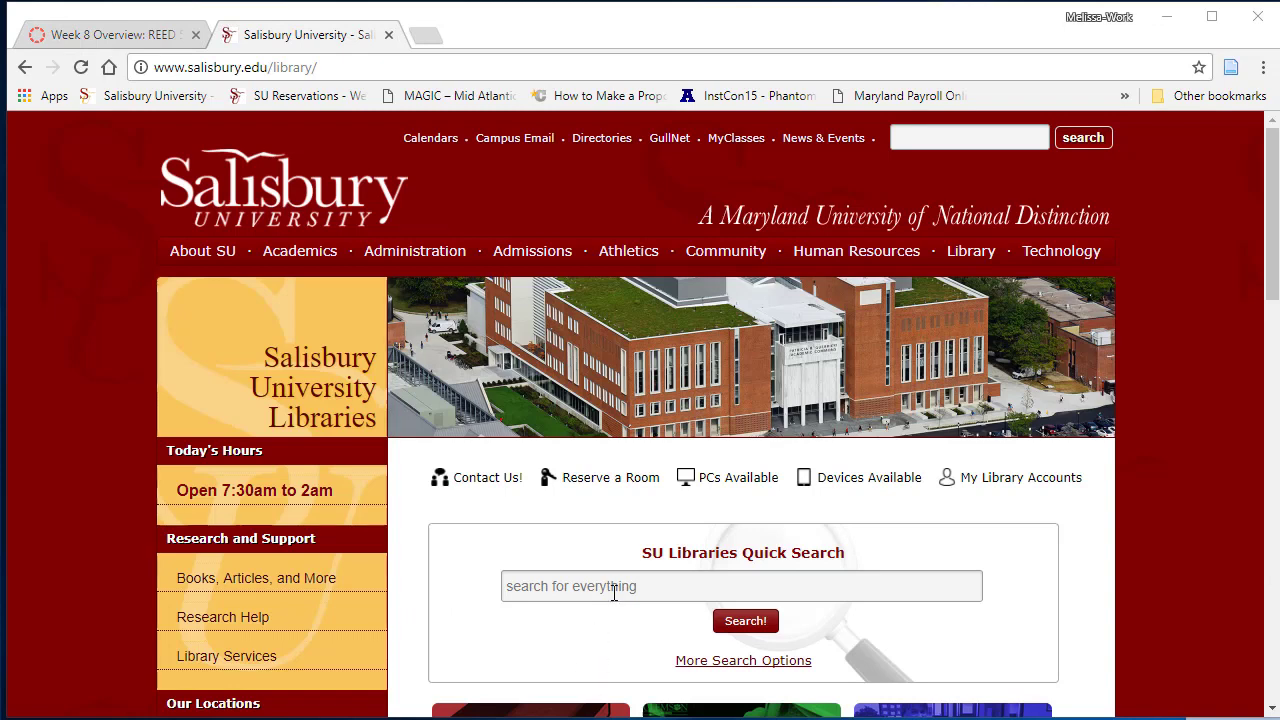
{"action": "left_click", "coordinate": [619, 591]}
{"action": "type", "text": "Develop Latino English Learners' Linguistic Knowledge"}
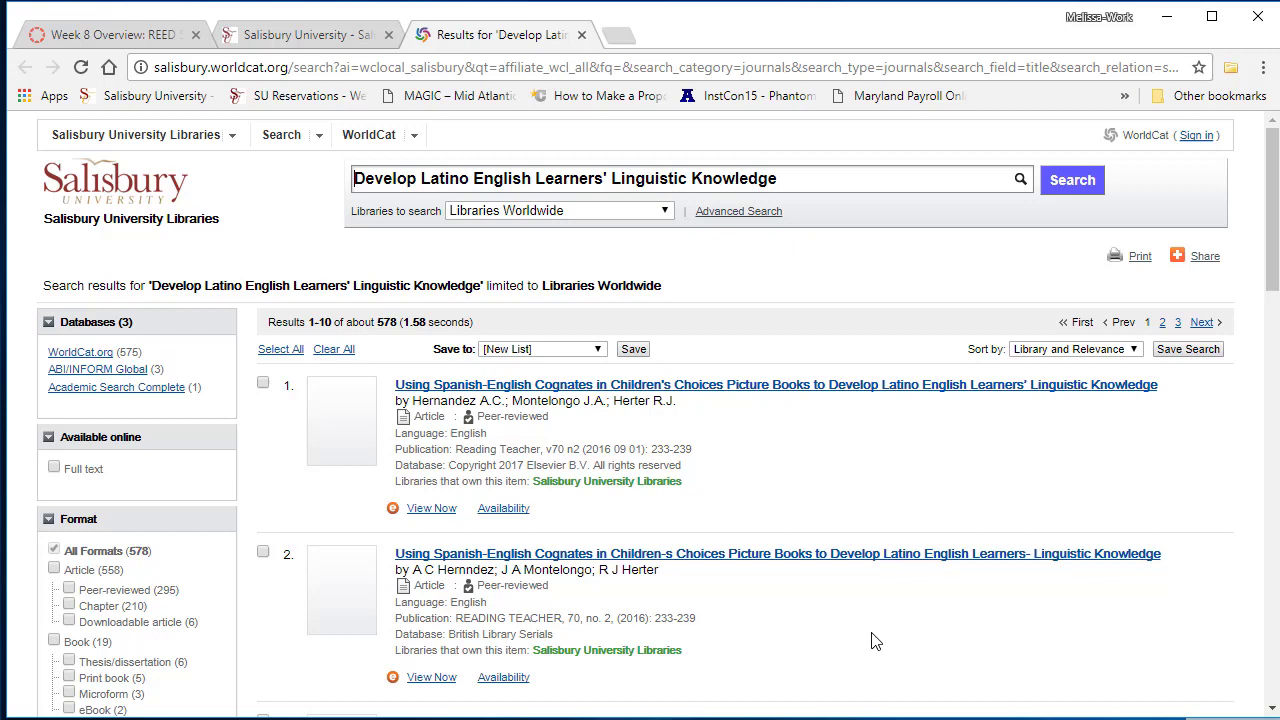
{"action": "left_click", "coordinate": [433, 510]}
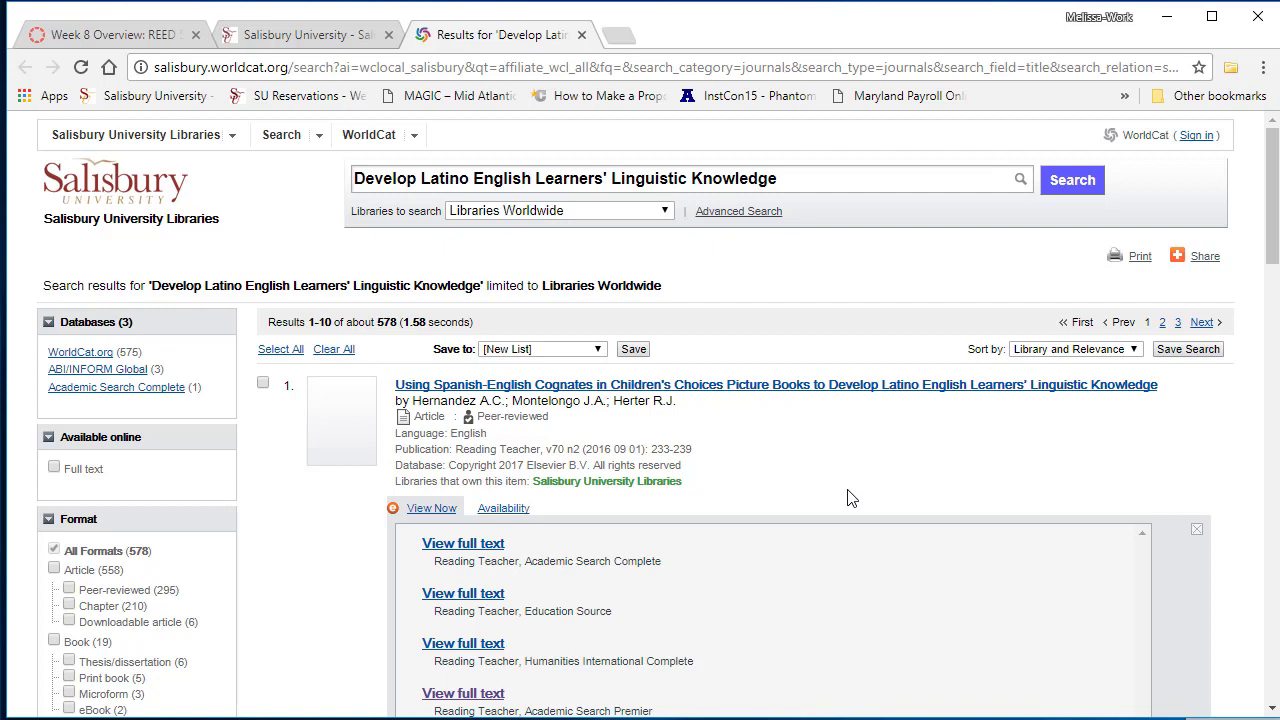
{"action": "scroll", "coordinate": [812, 600], "scroll_direction": "down", "scroll_amount": 1}
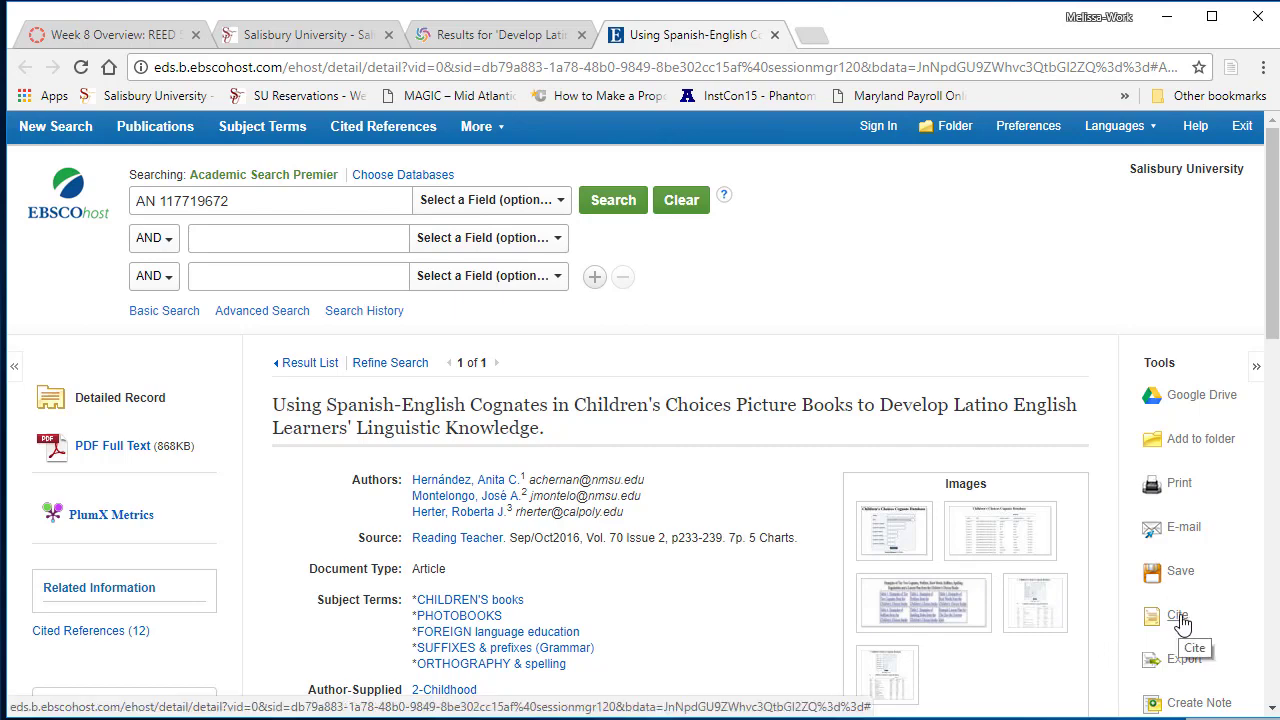
- Show the article's citation formats and copy its complete APA reference
{"action": "left_click", "coordinate": [1179, 618]}
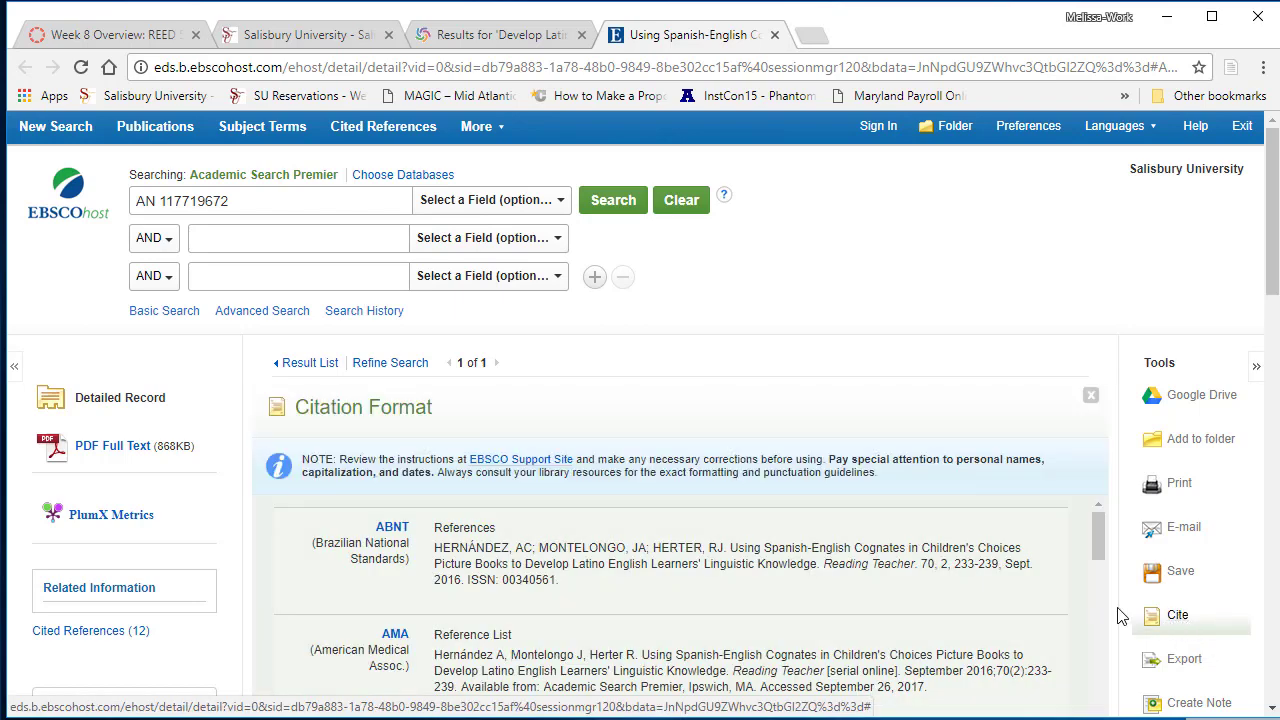
{"action": "left_click_drag", "start_coordinate": [1100, 527], "coordinate": [1086, 580]}
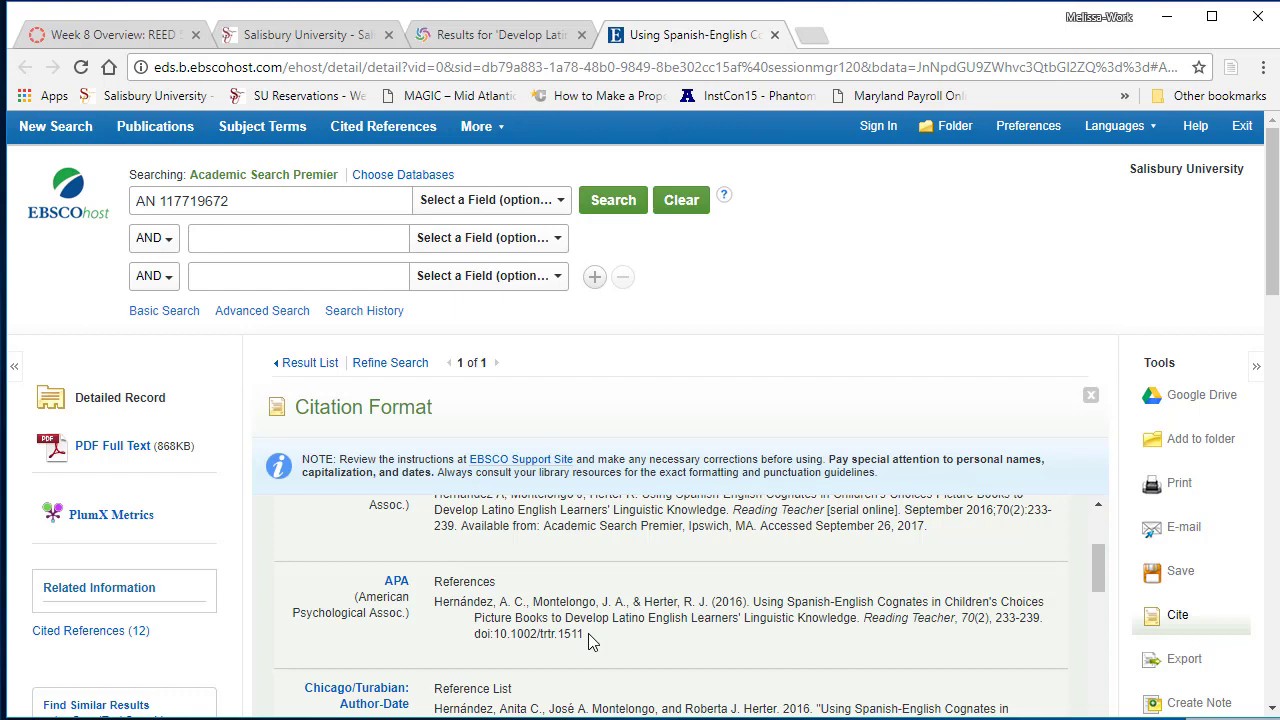
{"action": "left_click_drag", "start_coordinate": [586, 636], "coordinate": [436, 603]}
{"action": "key", "text": "ctrl+c"}
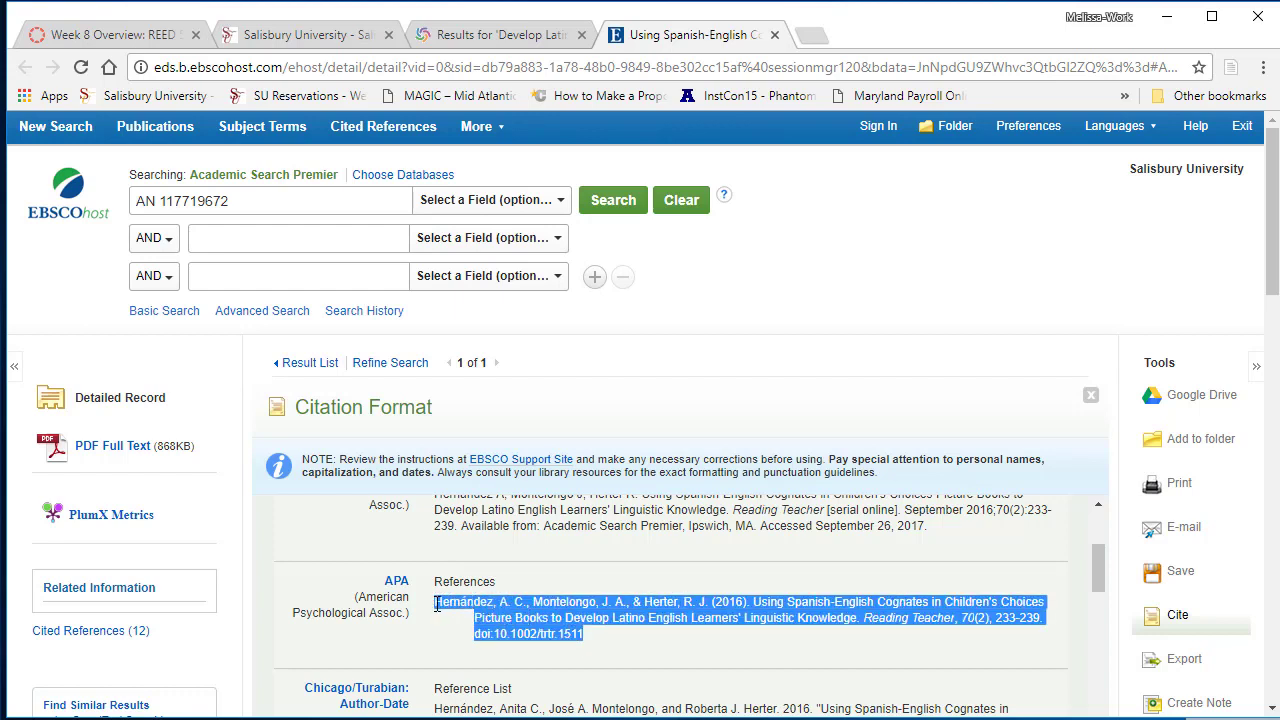
- Paste the copied APA reference into the Week 8 Overview page as a new sub-bullet after the existing article under "Read the article"
{"action": "key", "text": "ctrl+1"}
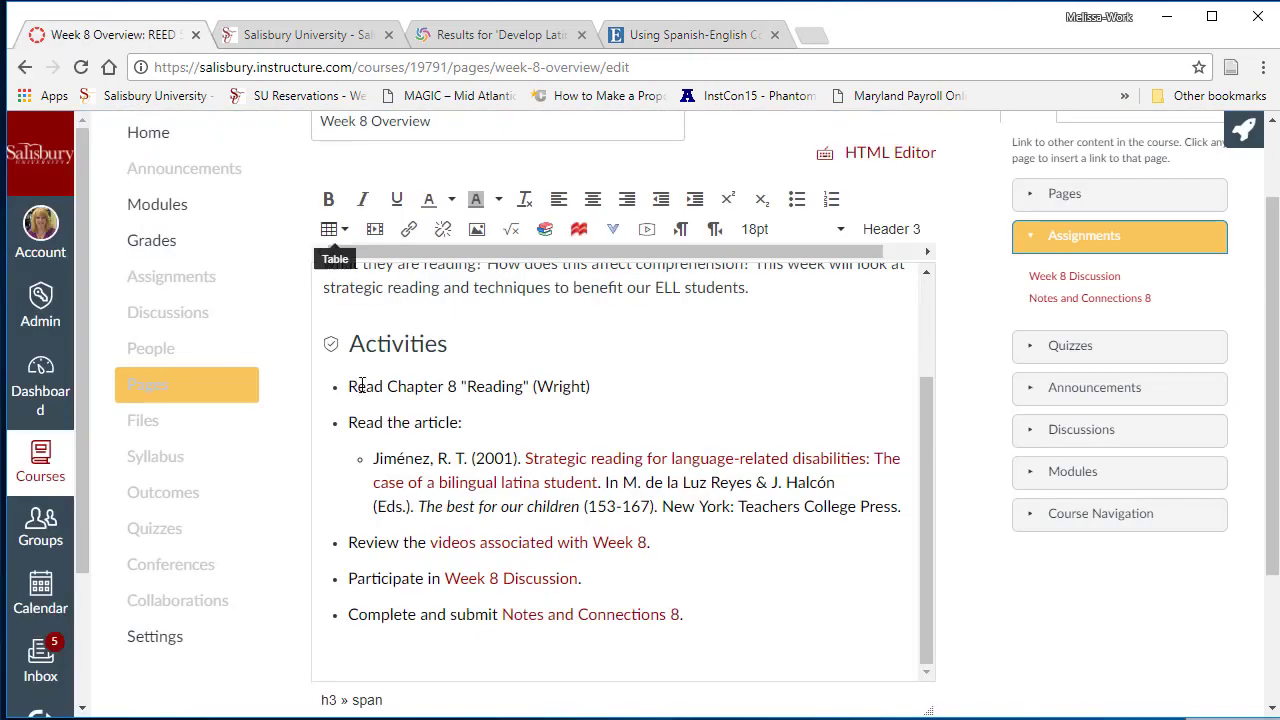
{"action": "left_click", "coordinate": [903, 508]}
{"action": "key", "text": "Return"}
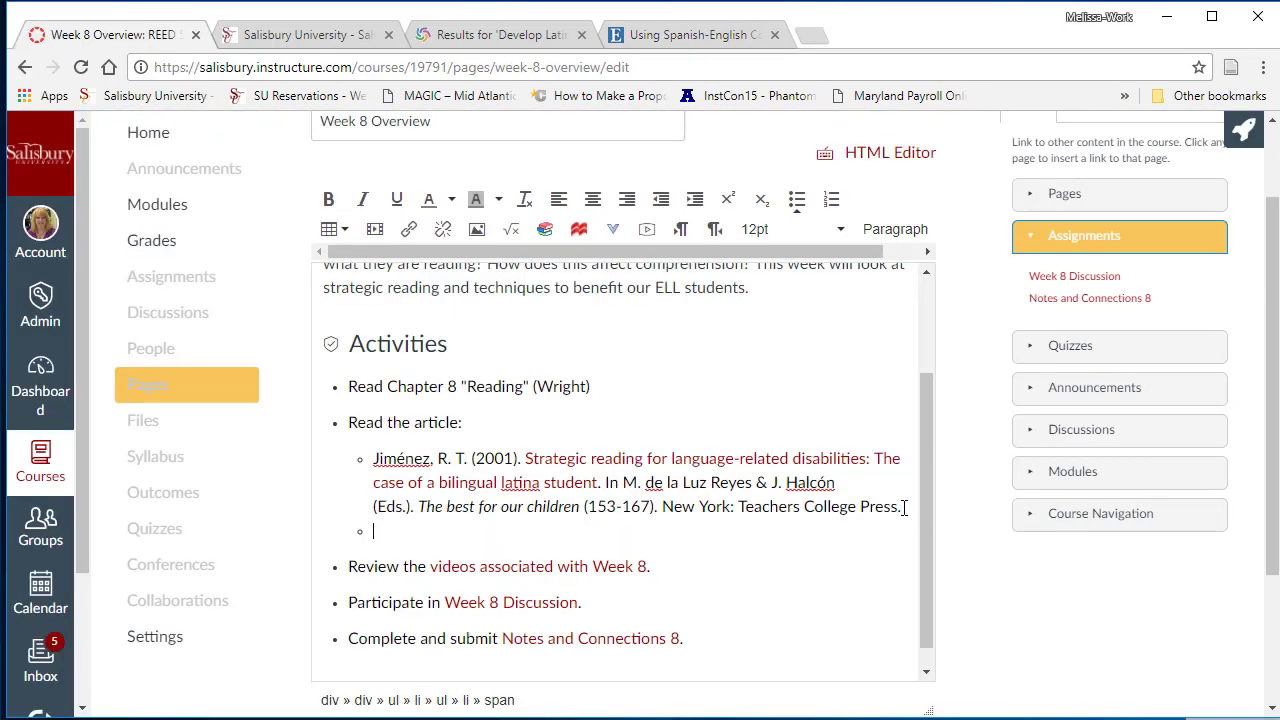
{"action": "right_click", "coordinate": [425, 530]}
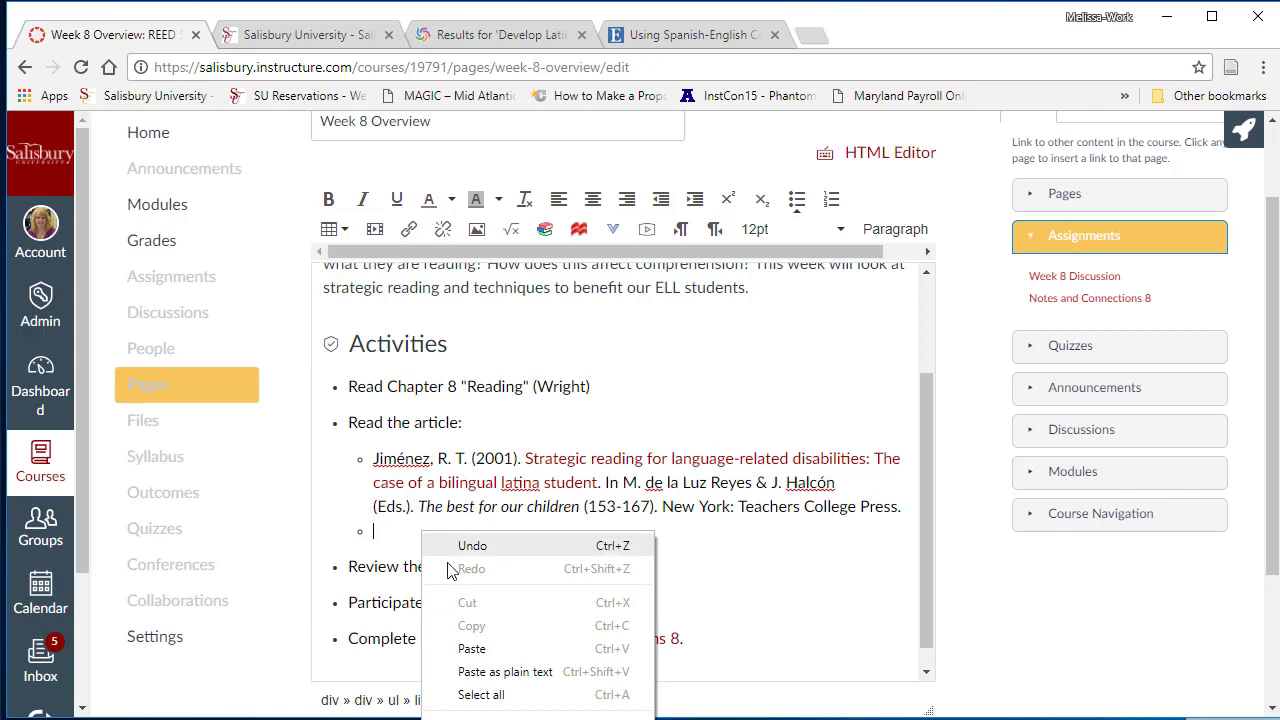
{"action": "left_click", "coordinate": [466, 652]}
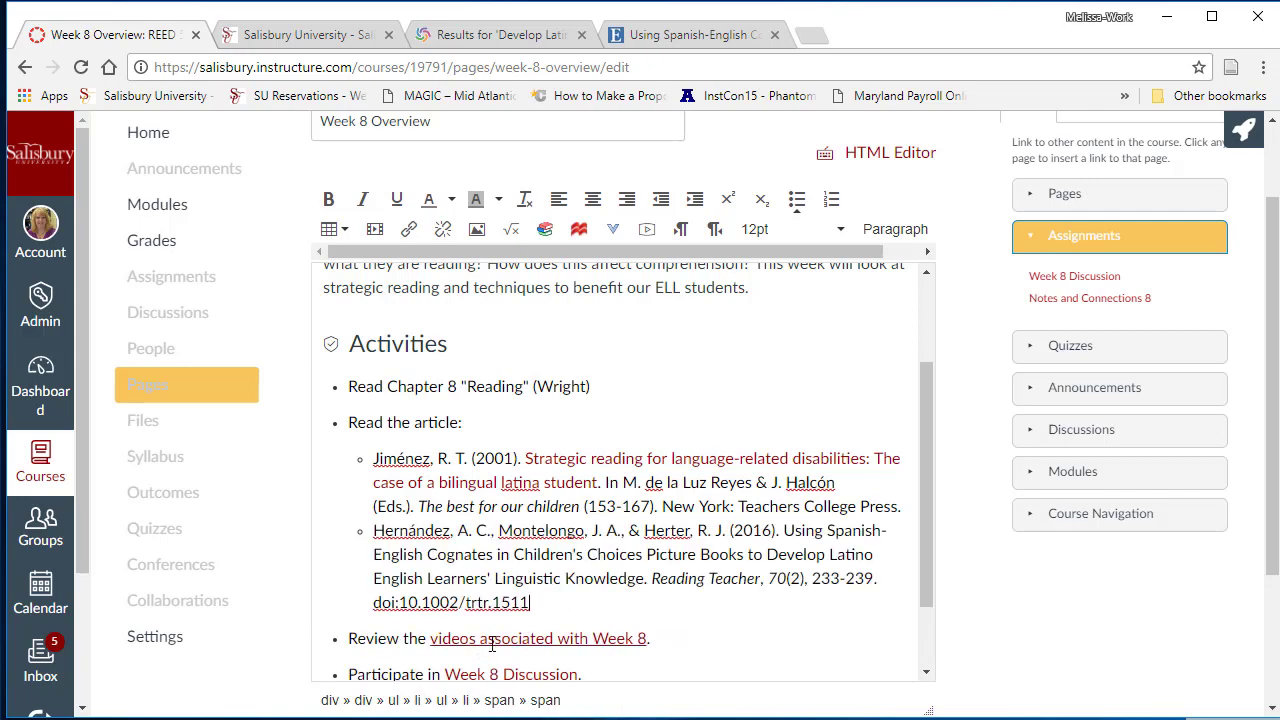
- Return to the article's EBSCOhost record, show its permalink and copy the whole URL
{"action": "key", "text": "ctrl+shift+Tab"}
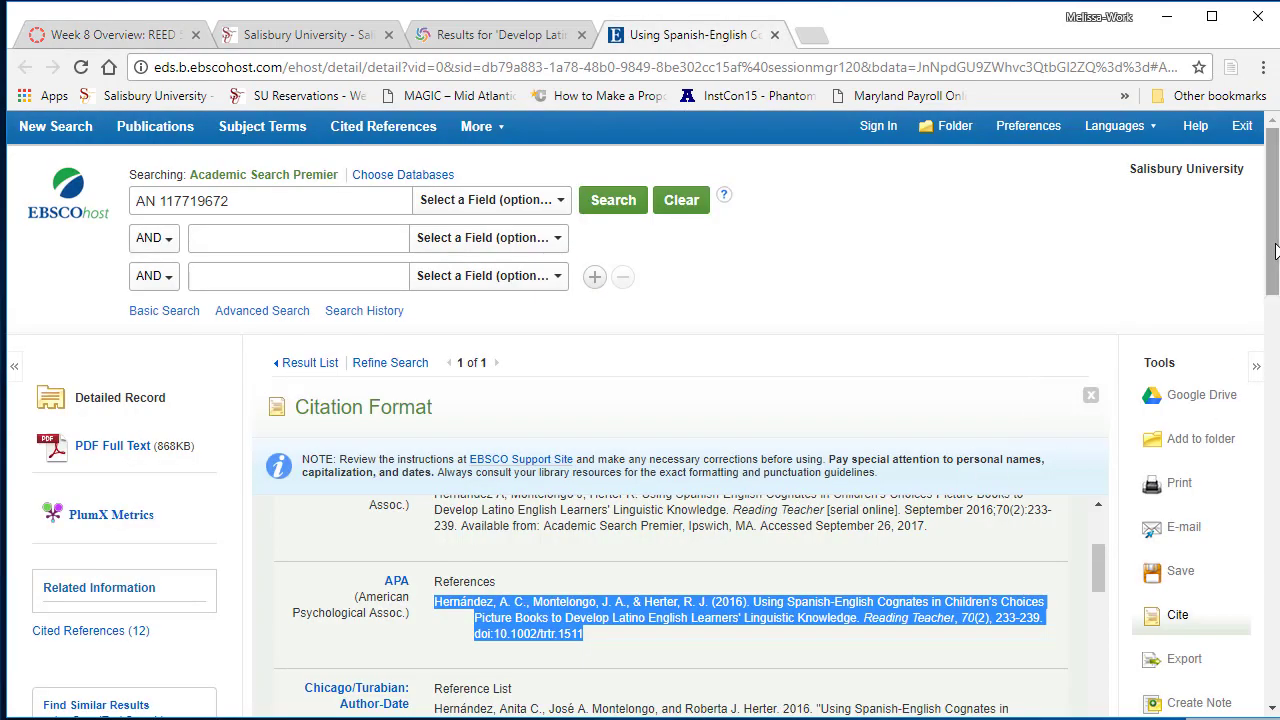
{"action": "left_click_drag", "start_coordinate": [1271, 252], "coordinate": [1270, 316]}
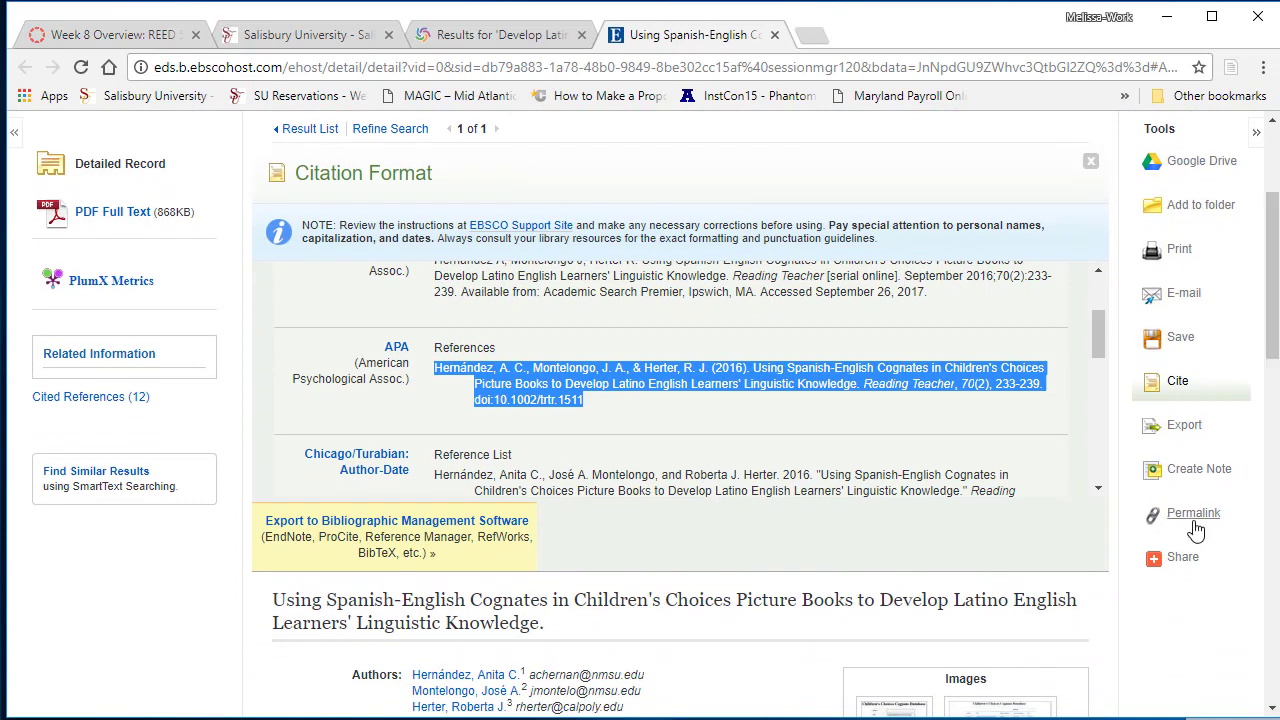
{"action": "left_click", "coordinate": [1198, 522]}
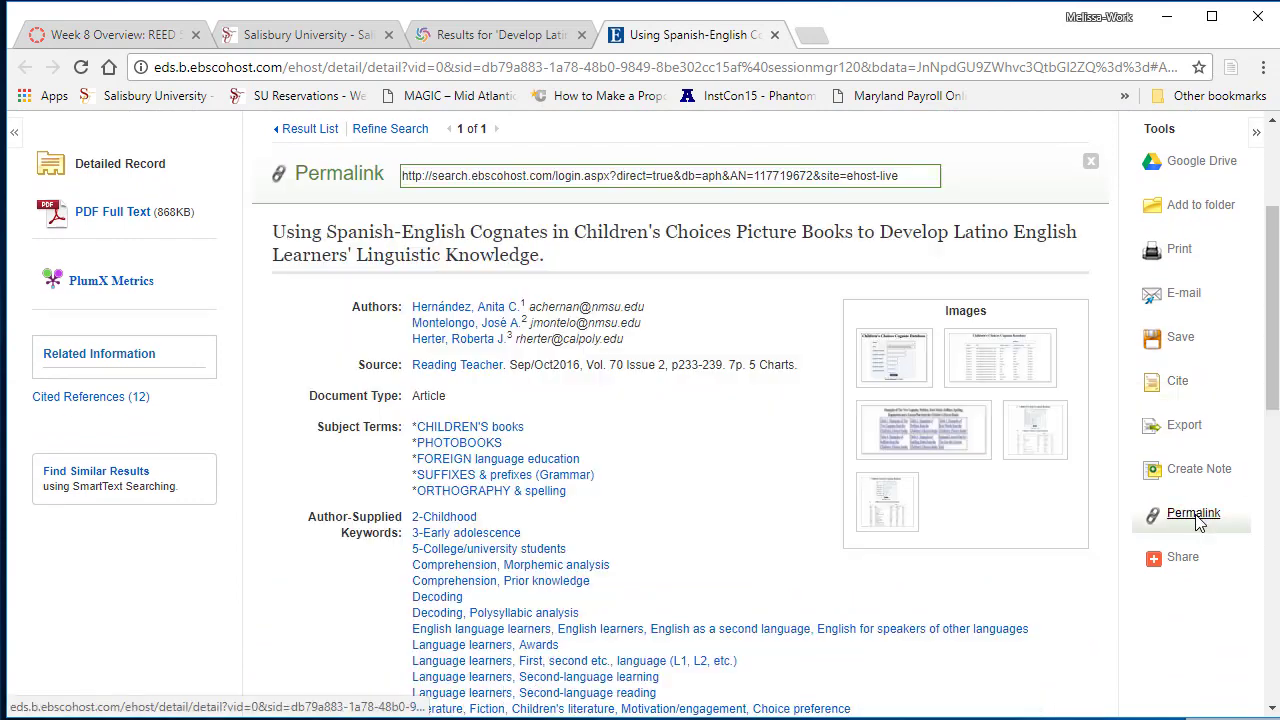
{"action": "left_click", "coordinate": [907, 176]}
{"action": "left_click_drag", "start_coordinate": [907, 176], "coordinate": [402, 177]}
- In the Week 8 Overview page, start a website link on the Spanish-English Cognates article title, using the copied permalink as its URL
{"action": "left_click", "coordinate": [92, 36]}
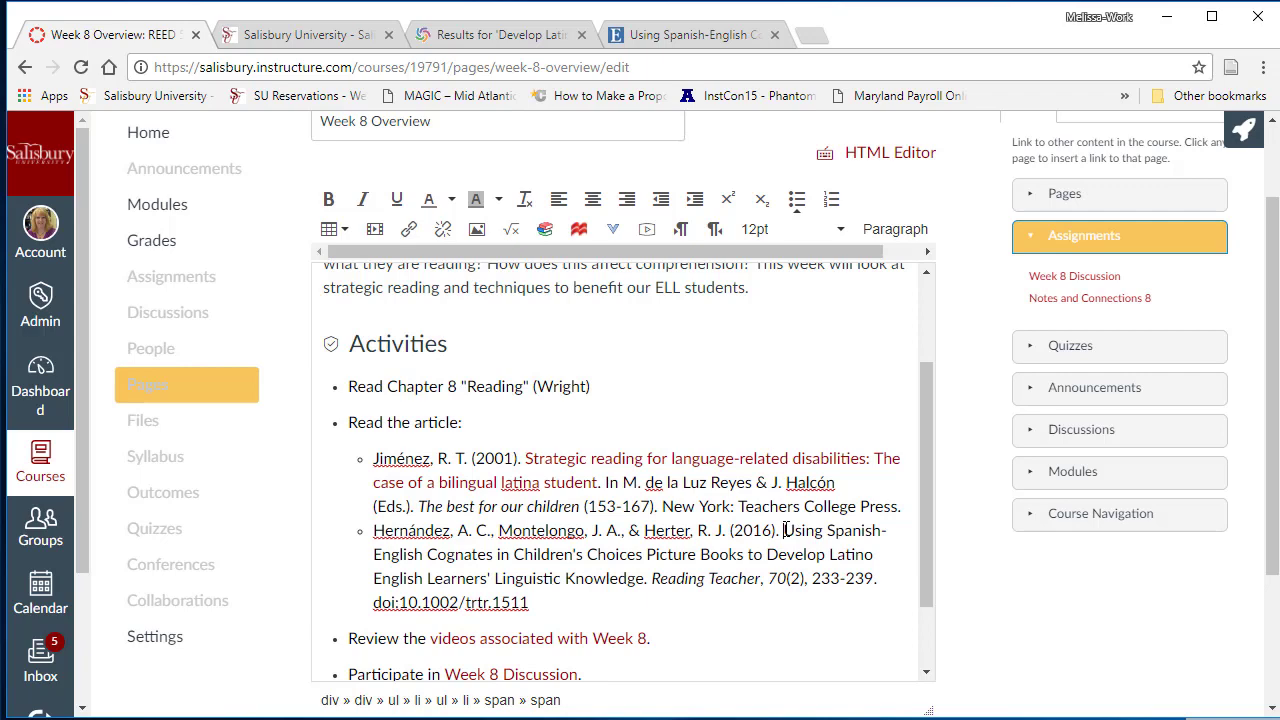
{"action": "left_click_drag", "start_coordinate": [783, 530], "coordinate": [646, 582]}
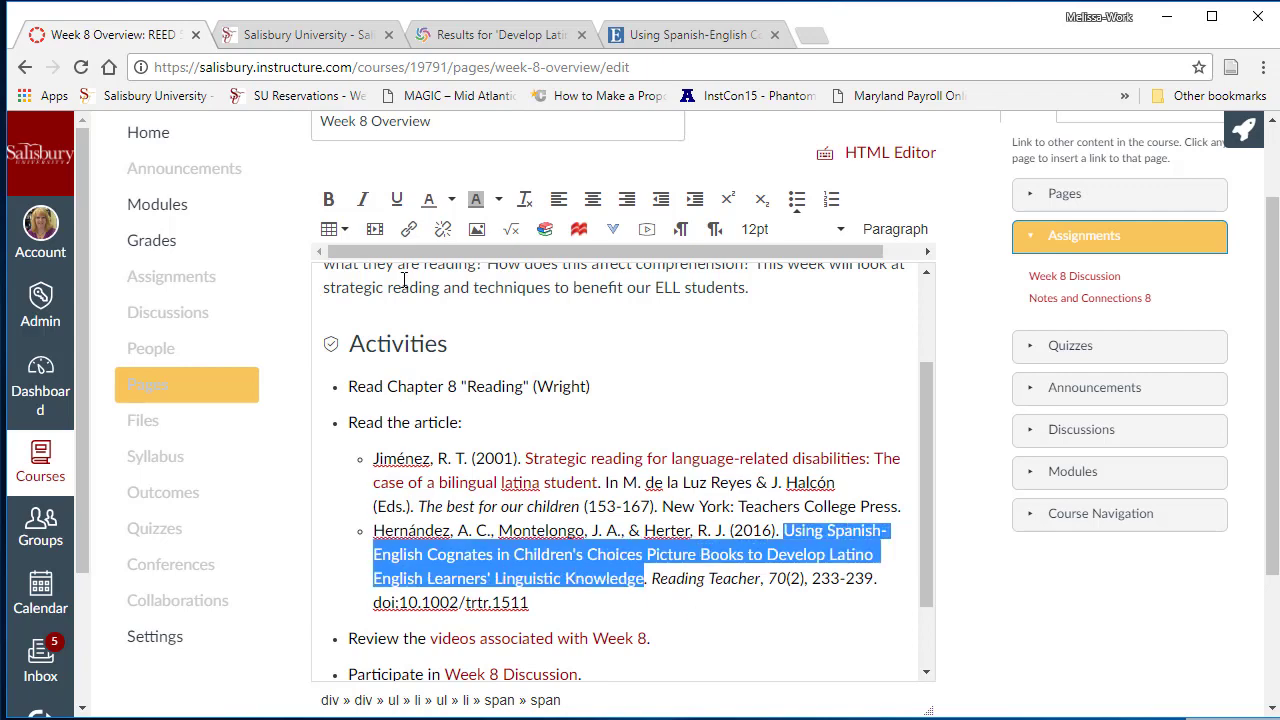
{"action": "left_click", "coordinate": [409, 229]}
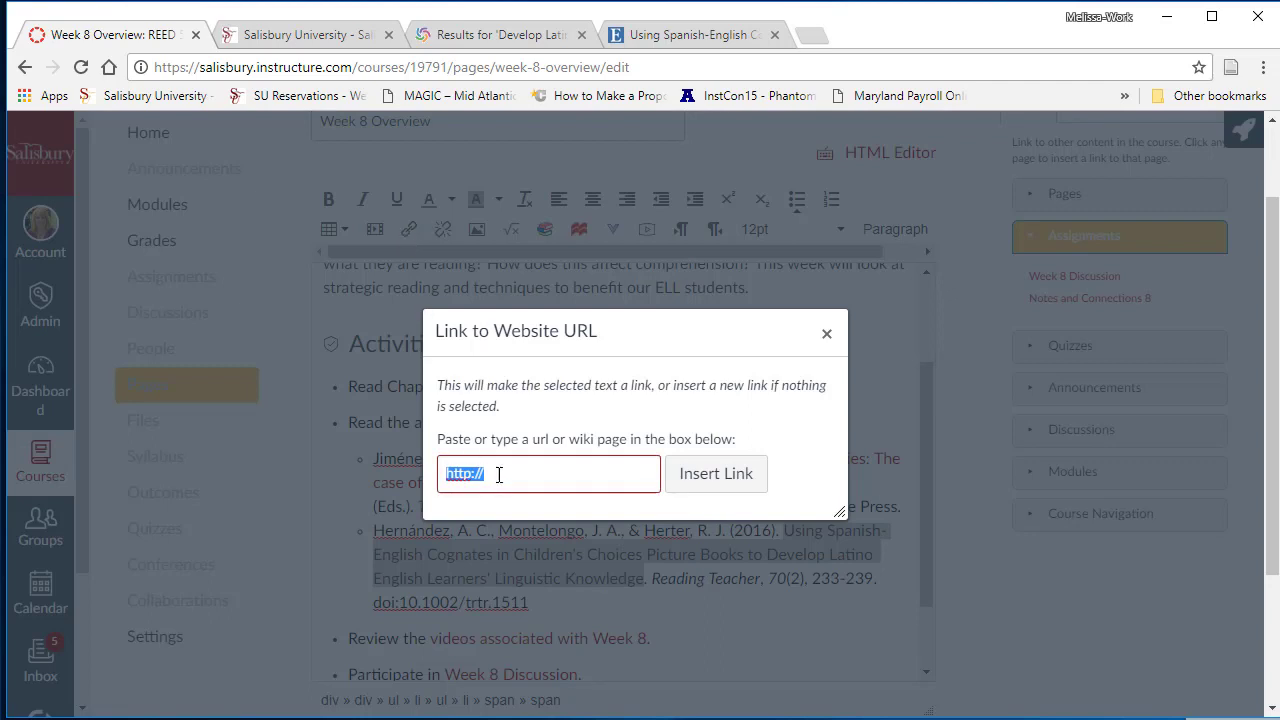
{"action": "key", "text": "ctrl+v"}
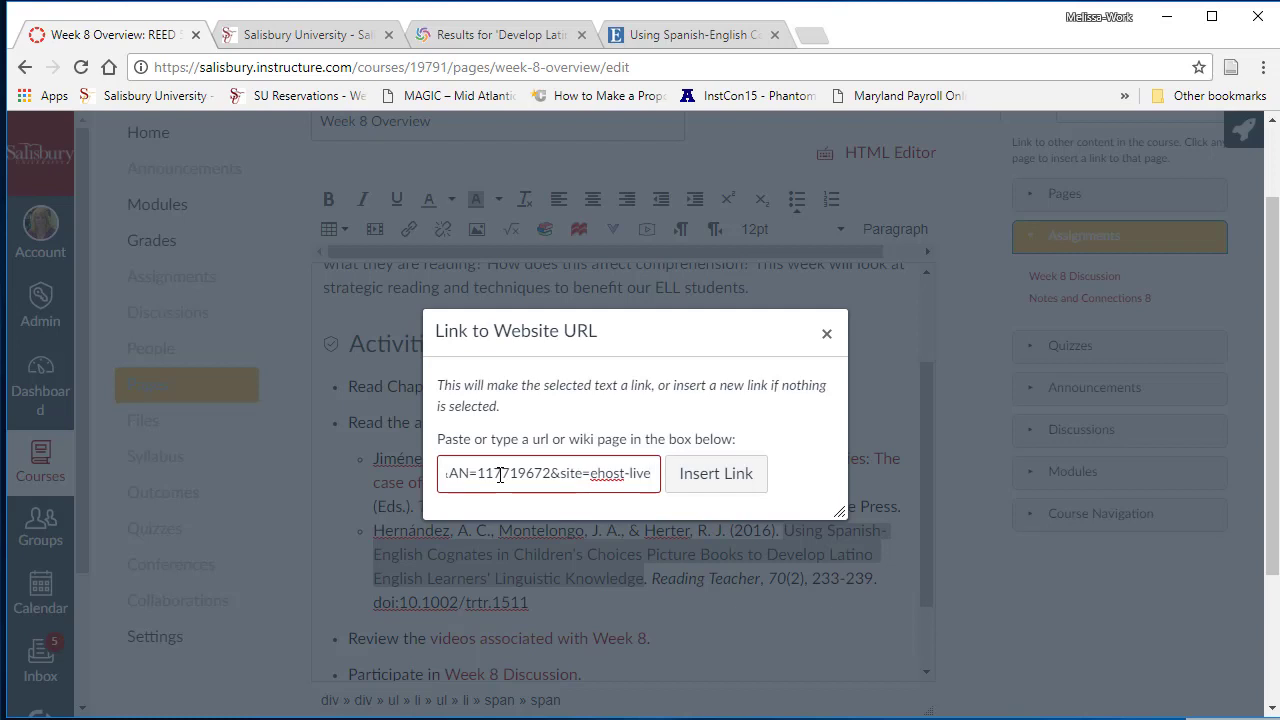
{"action": "key", "text": "Home"}
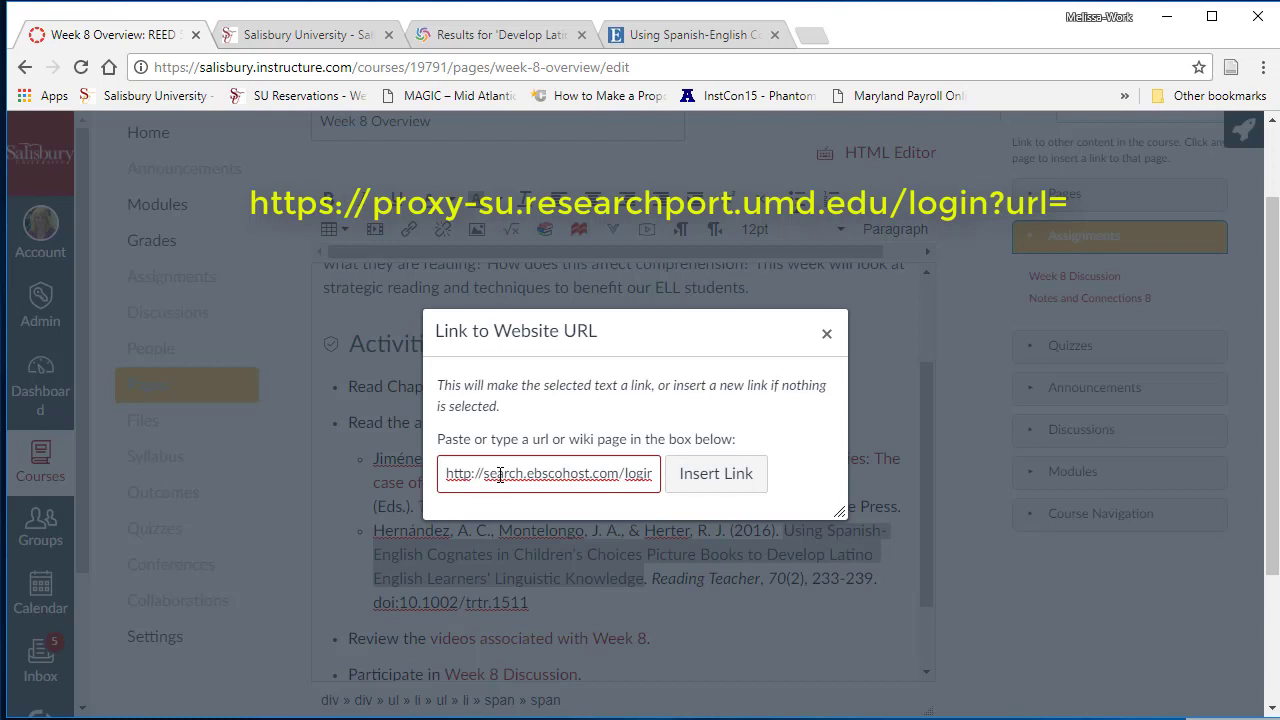
{"action": "left_click", "coordinate": [447, 473]}
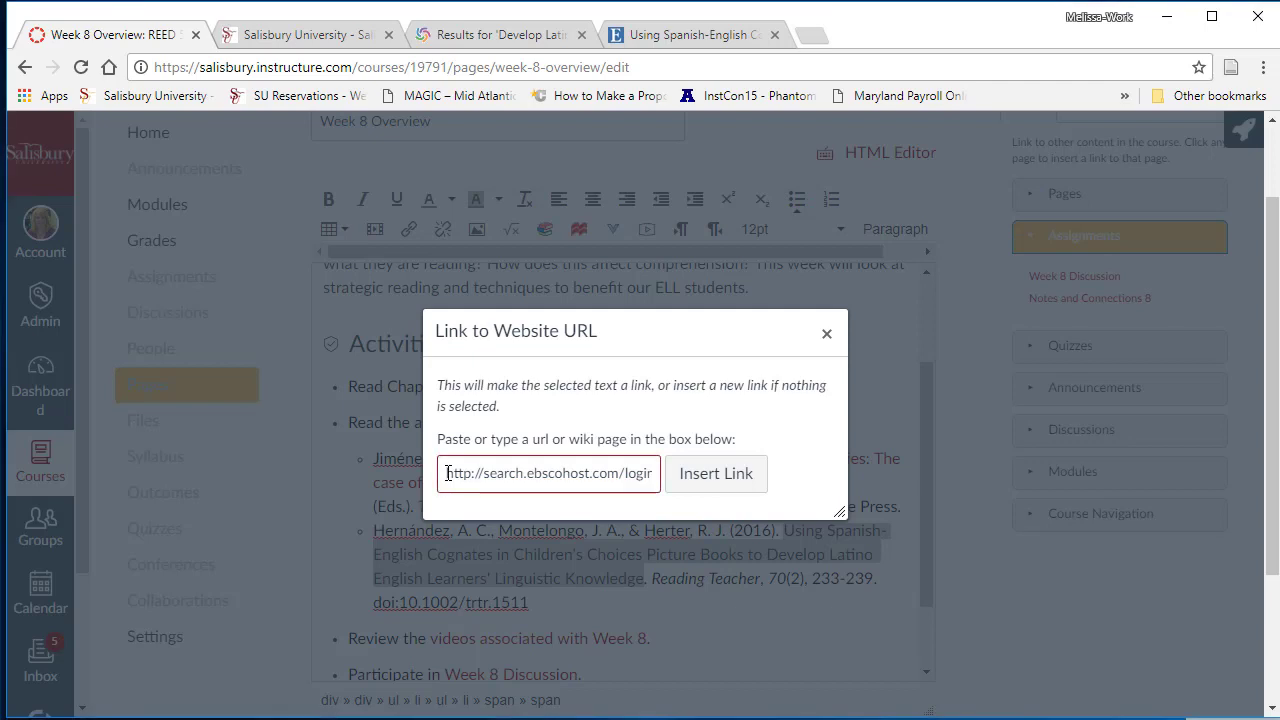
{"action": "key", "text": "ctrl+v"}
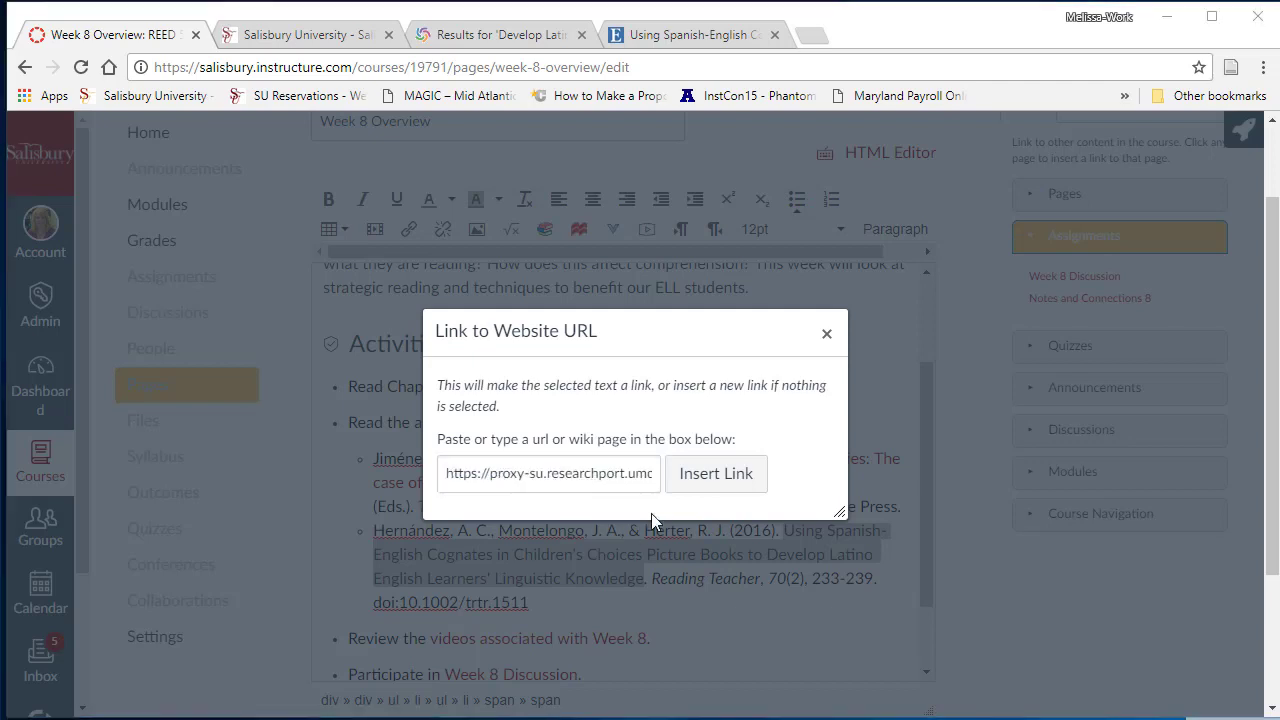
{"action": "left_click", "coordinate": [716, 474]}
{"action": "scroll", "coordinate": [986, 571], "scroll_direction": "down", "scroll_amount": 2}
{"action": "left_click", "coordinate": [918, 672]}
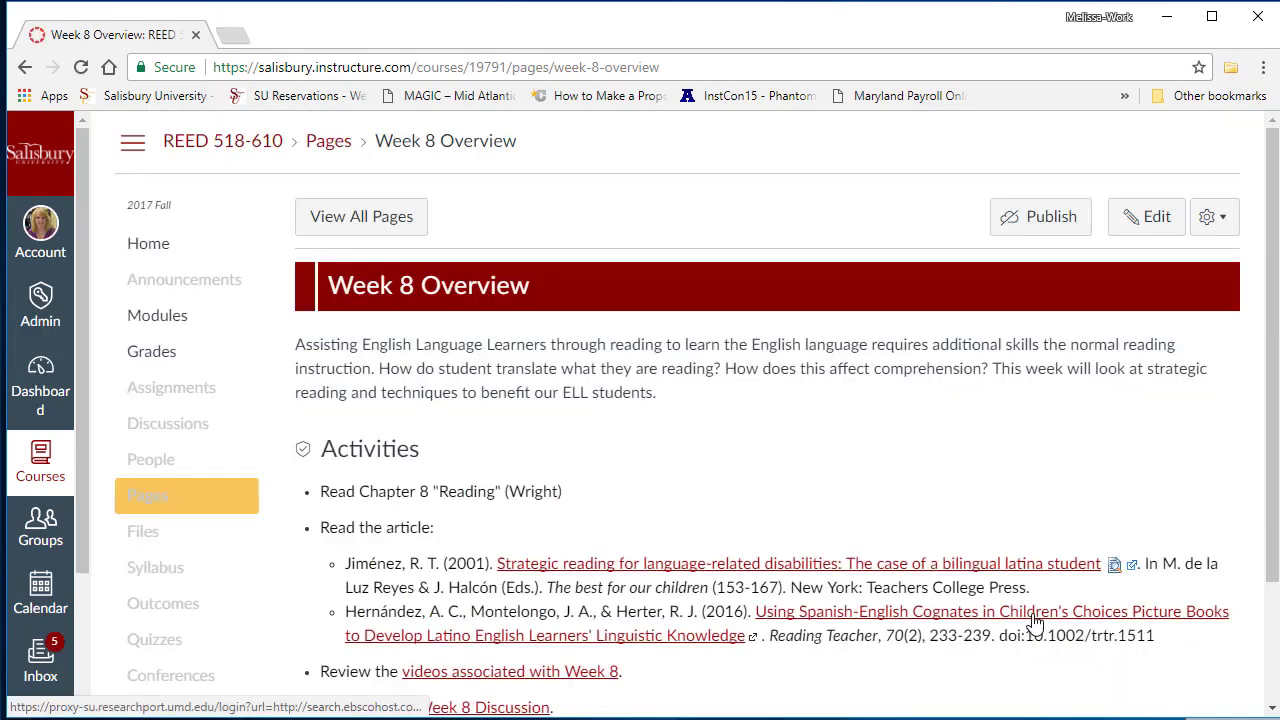
- Test the saved Spanish-English Cognates article link and return to the Week 8 Overview page
{"action": "left_click", "coordinate": [1033, 617]}
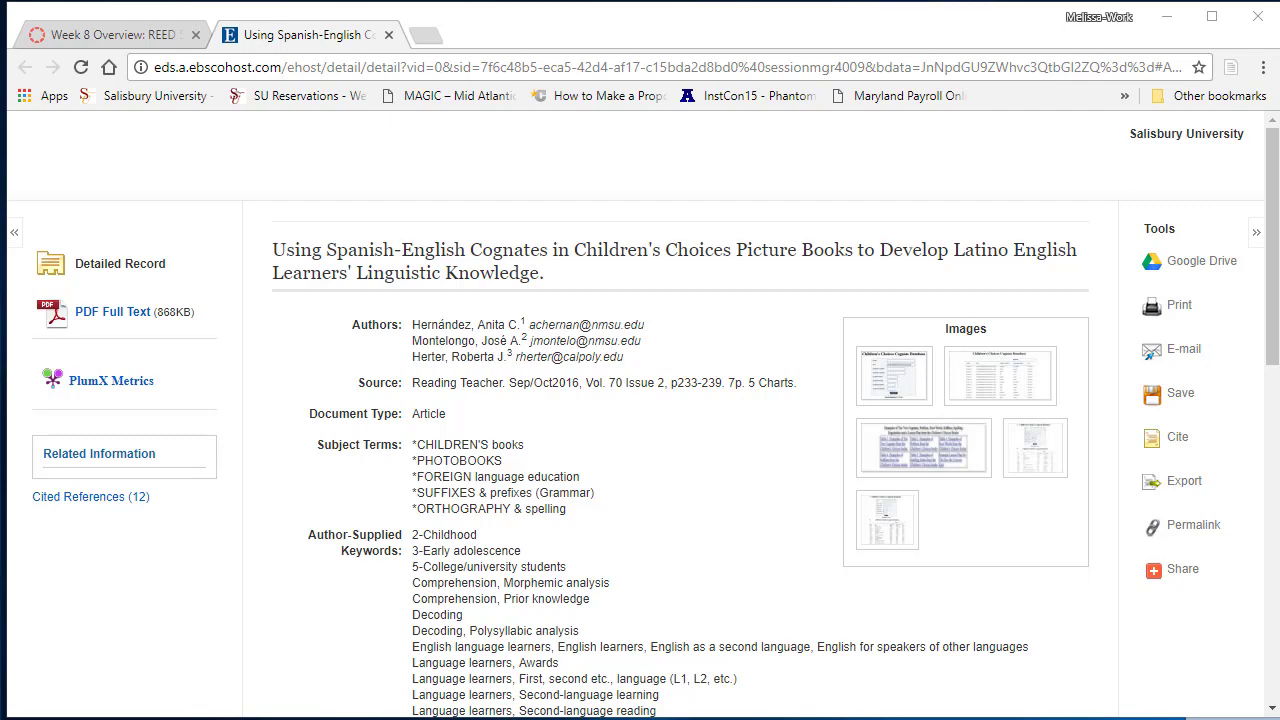
{"action": "key", "text": "ctrl+shift+Tab"}
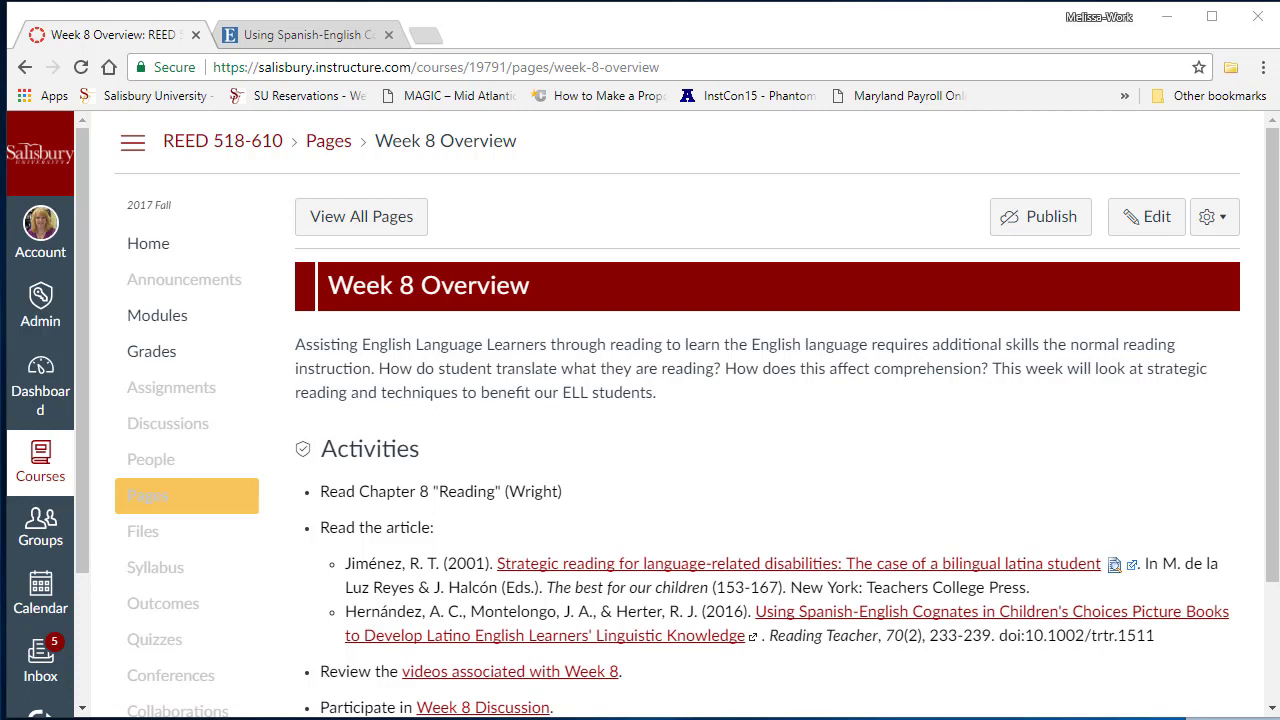
- Follow the "videos associated with Week 8" link and start editing the Week 8 Videos page beneath its Videos heading
{"action": "left_click", "coordinate": [588, 676]}
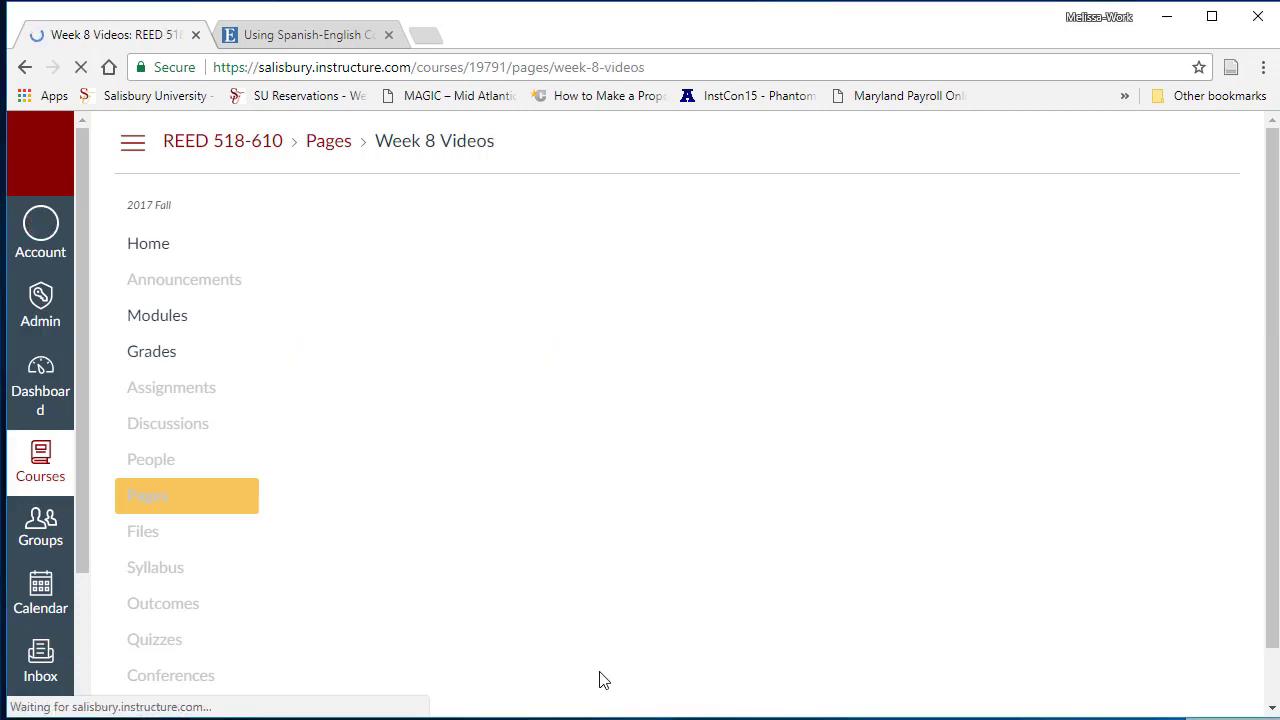
{"action": "left_click", "coordinate": [1154, 222]}
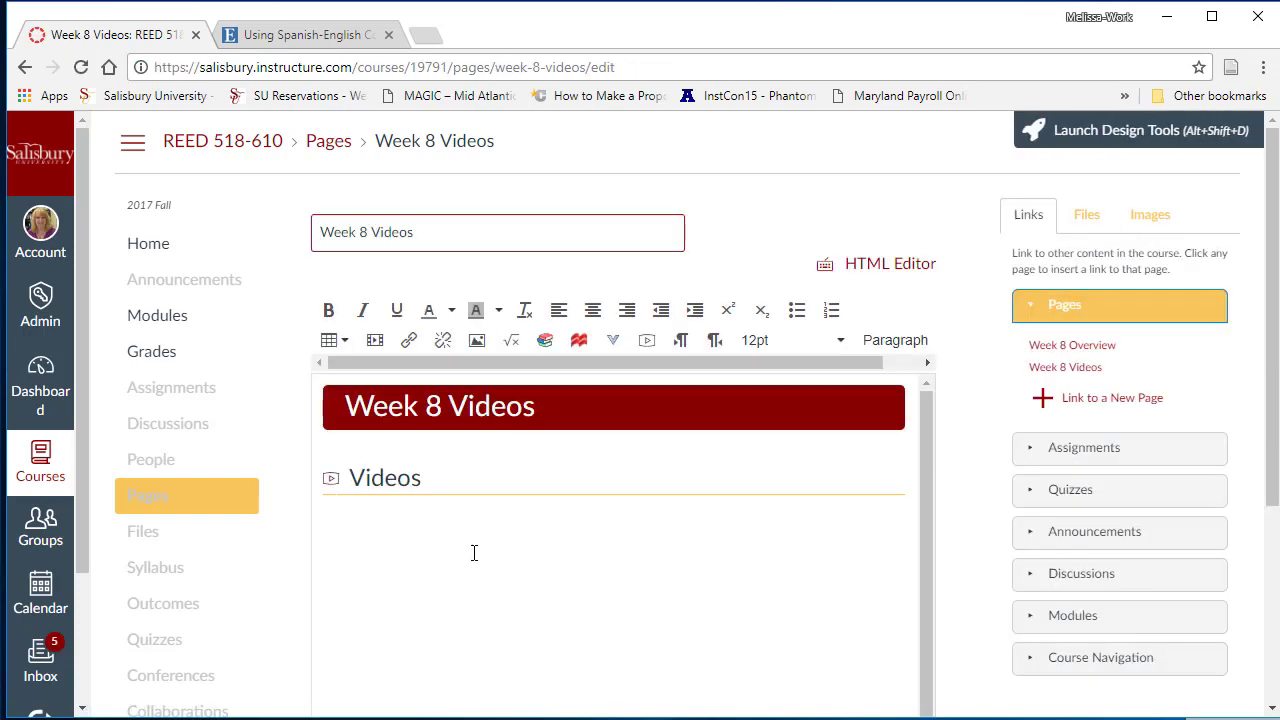
{"action": "left_click", "coordinate": [350, 530]}
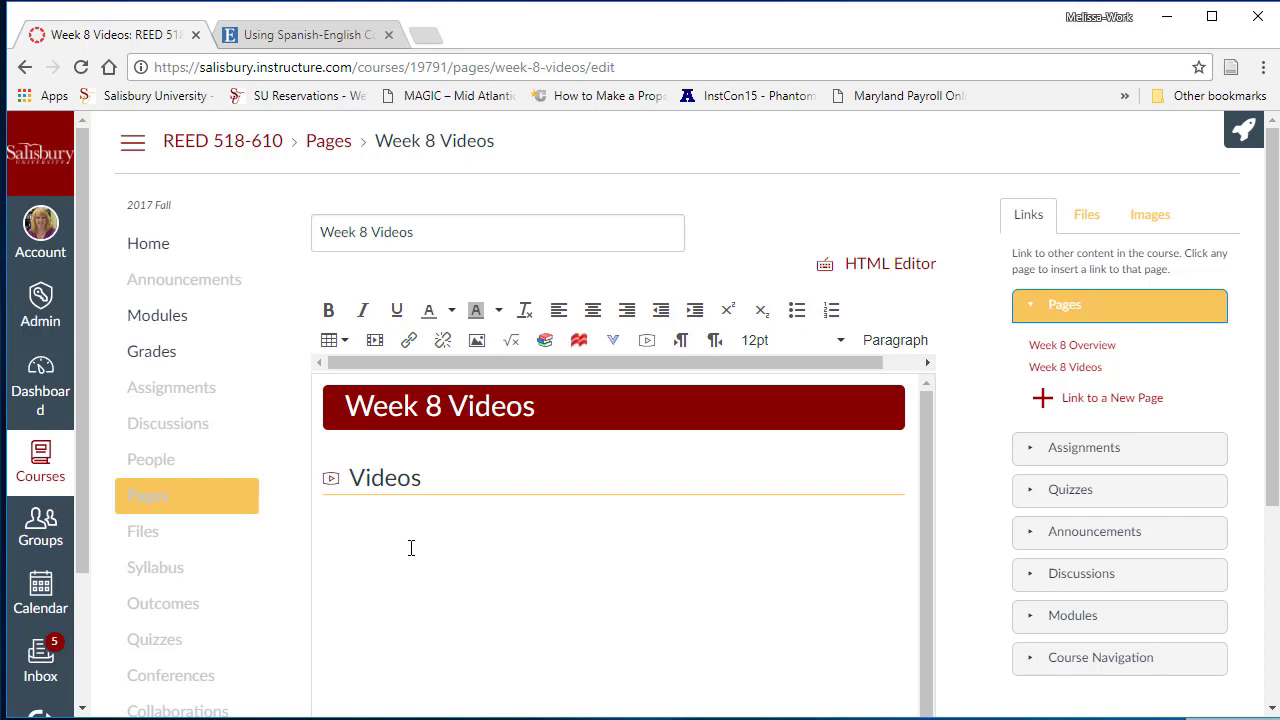
- Search YouTube in the editor's Public Resources for "Strategic reading for English language learners"
{"action": "left_click", "coordinate": [546, 347]}
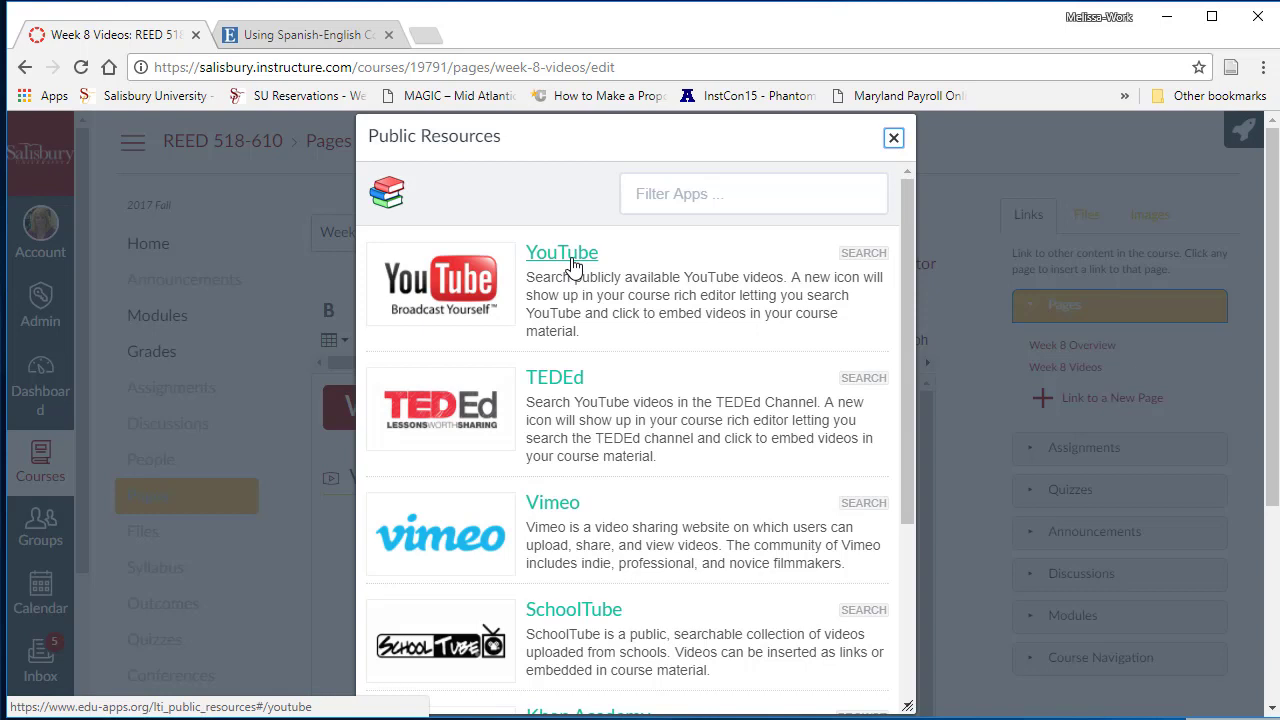
{"action": "left_click", "coordinate": [572, 264]}
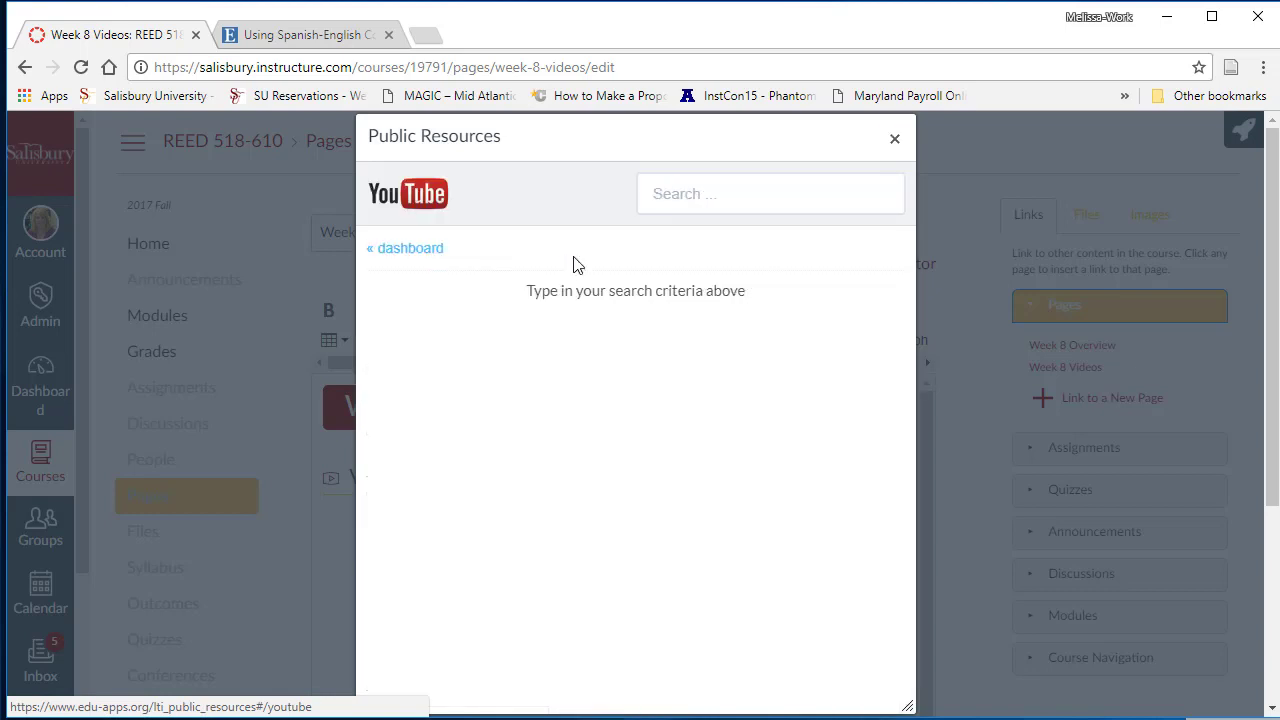
{"action": "left_click", "coordinate": [689, 193]}
{"action": "right_click", "coordinate": [689, 193]}
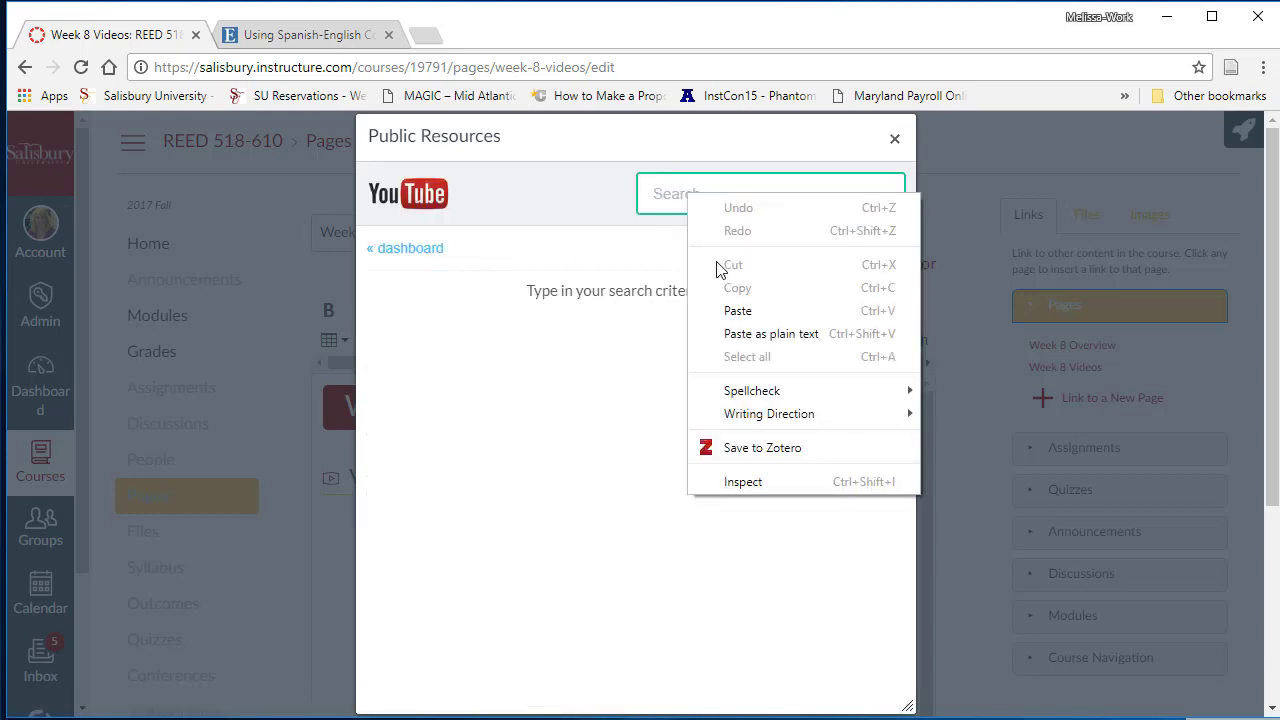
{"action": "left_click", "coordinate": [737, 308]}
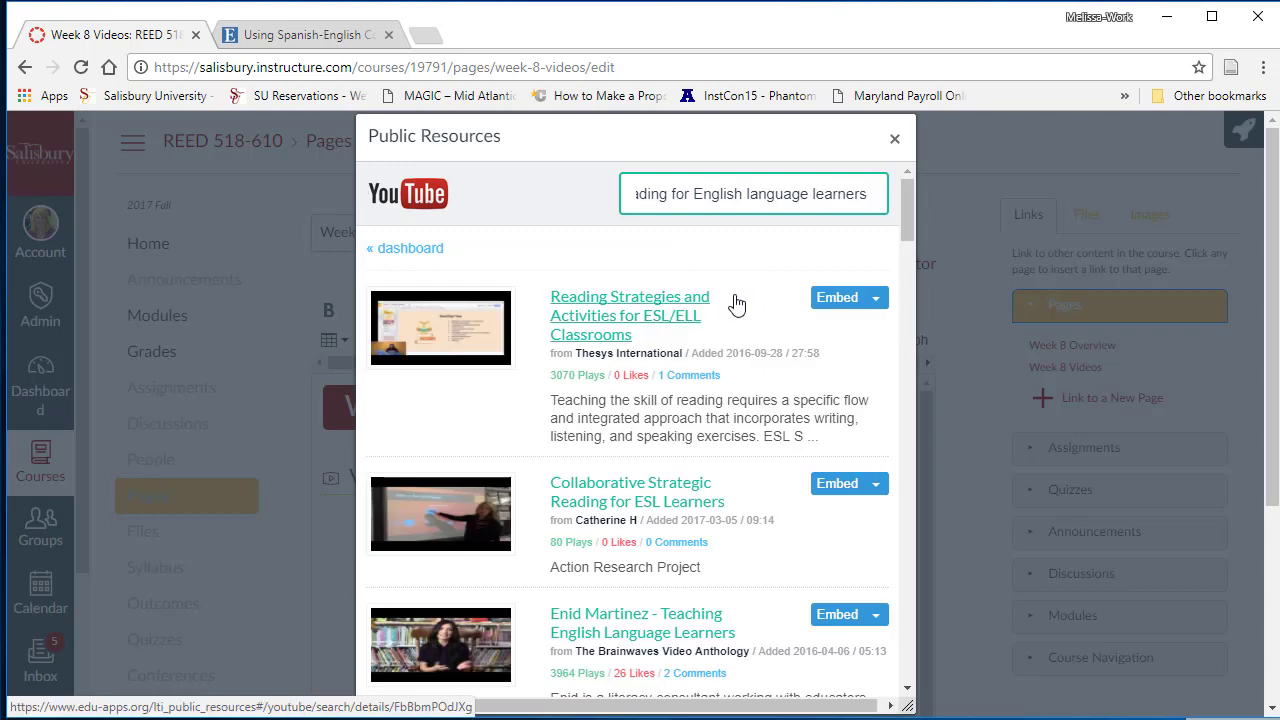
- Embed the "Reading Strategies and Activities for ESL/ELL Classrooms" video at small size, save the page and play the video
{"action": "left_click", "coordinate": [876, 297]}
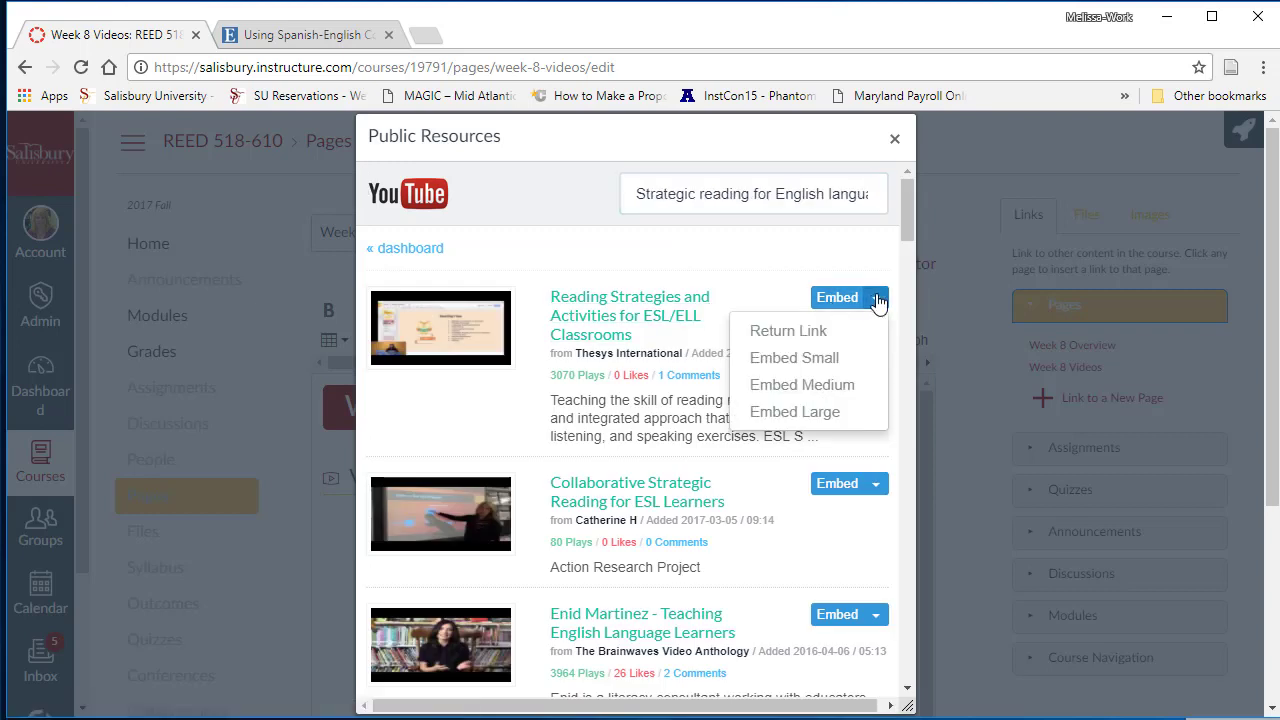
{"action": "left_click", "coordinate": [831, 366]}
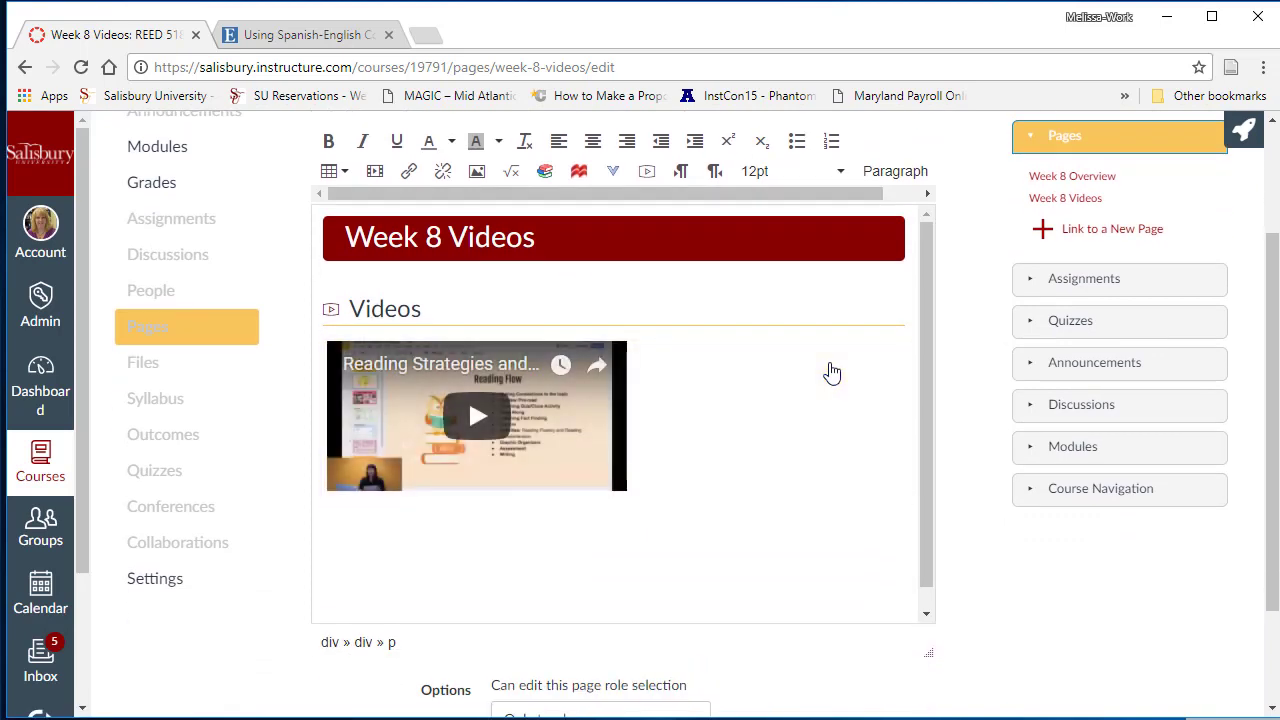
{"action": "scroll", "coordinate": [969, 486], "scroll_direction": "down", "scroll_amount": 3}
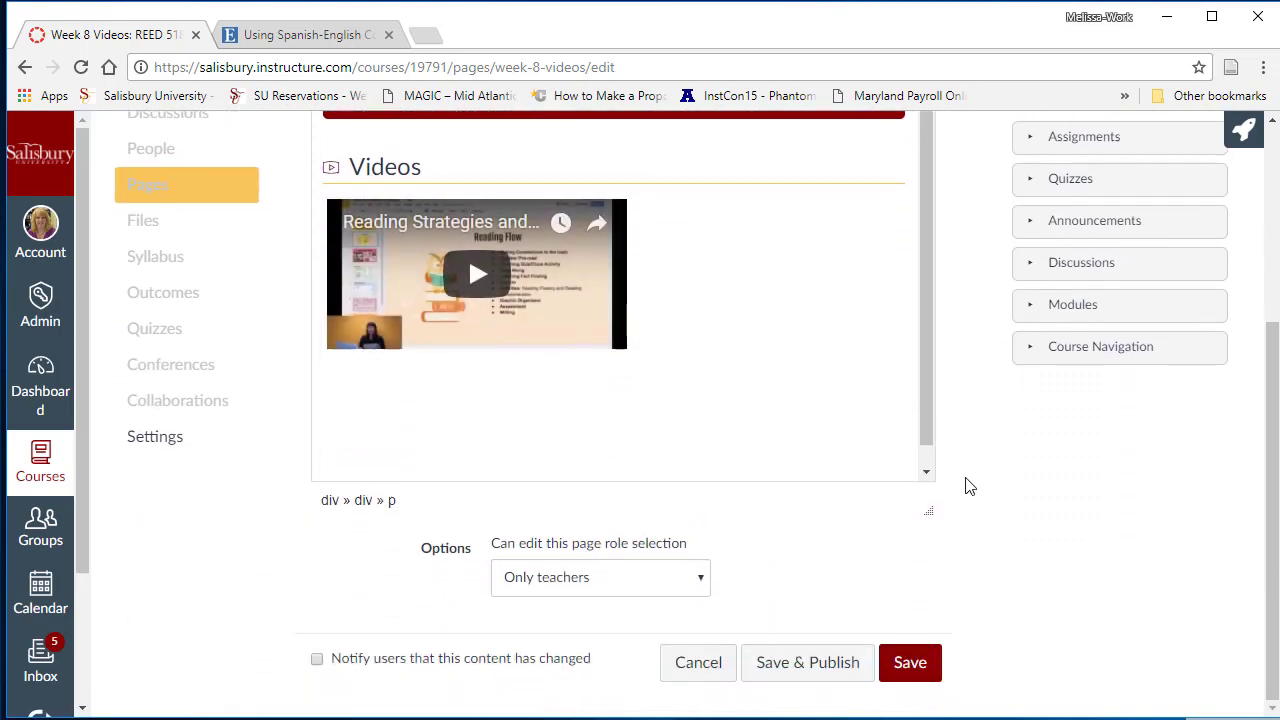
{"action": "left_click", "coordinate": [914, 666]}
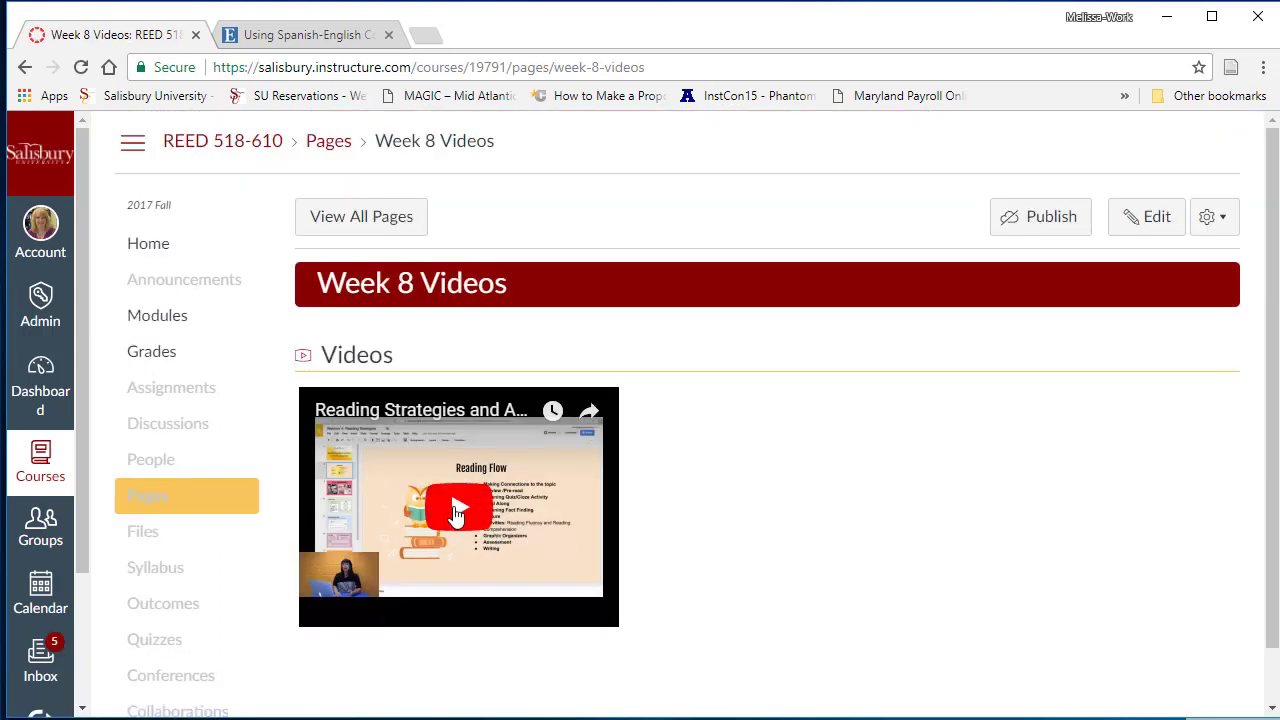
{"action": "left_click", "coordinate": [456, 513]}
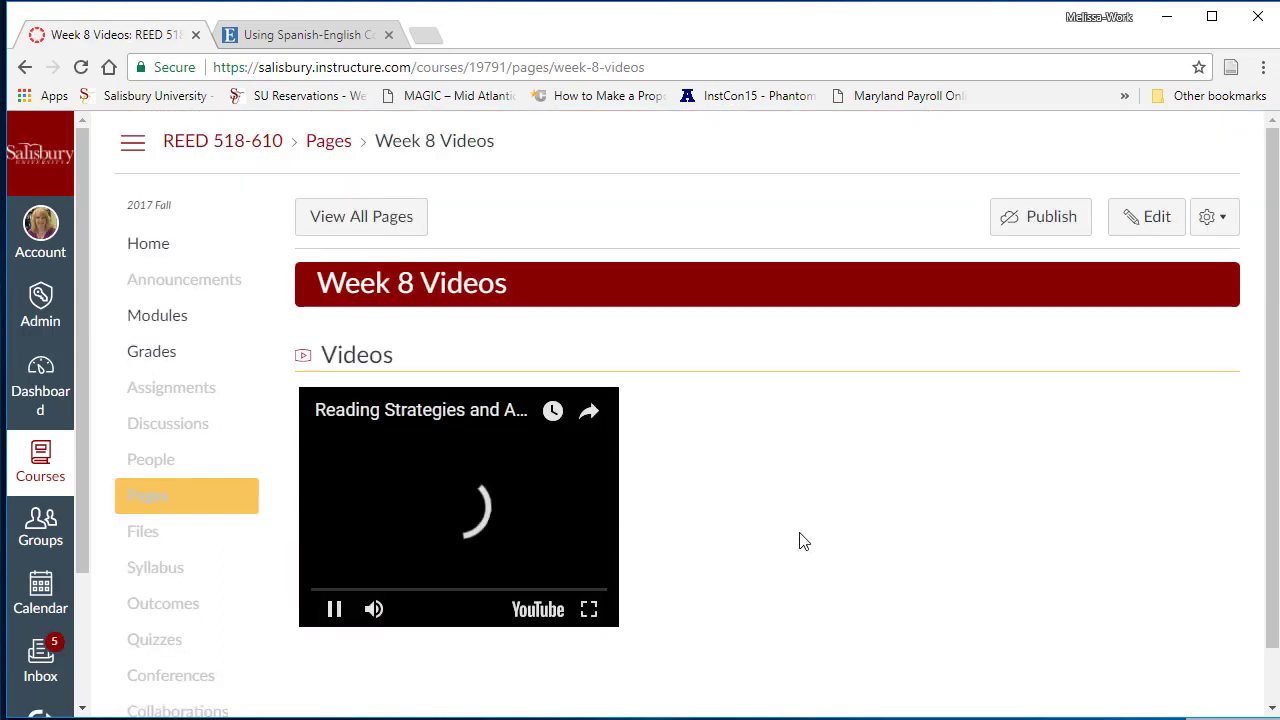